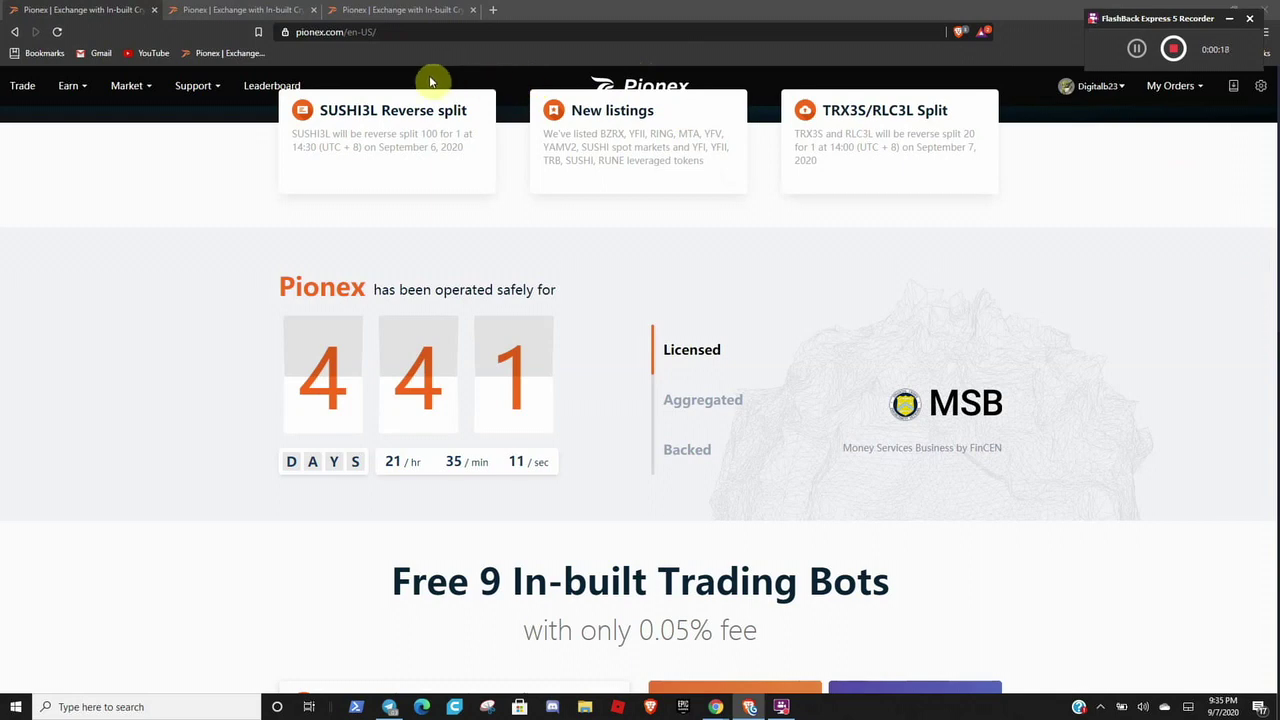
# Step: Go to the BTC/USDT trading page from the sign-up tab
pyautogui.click(377, 11)
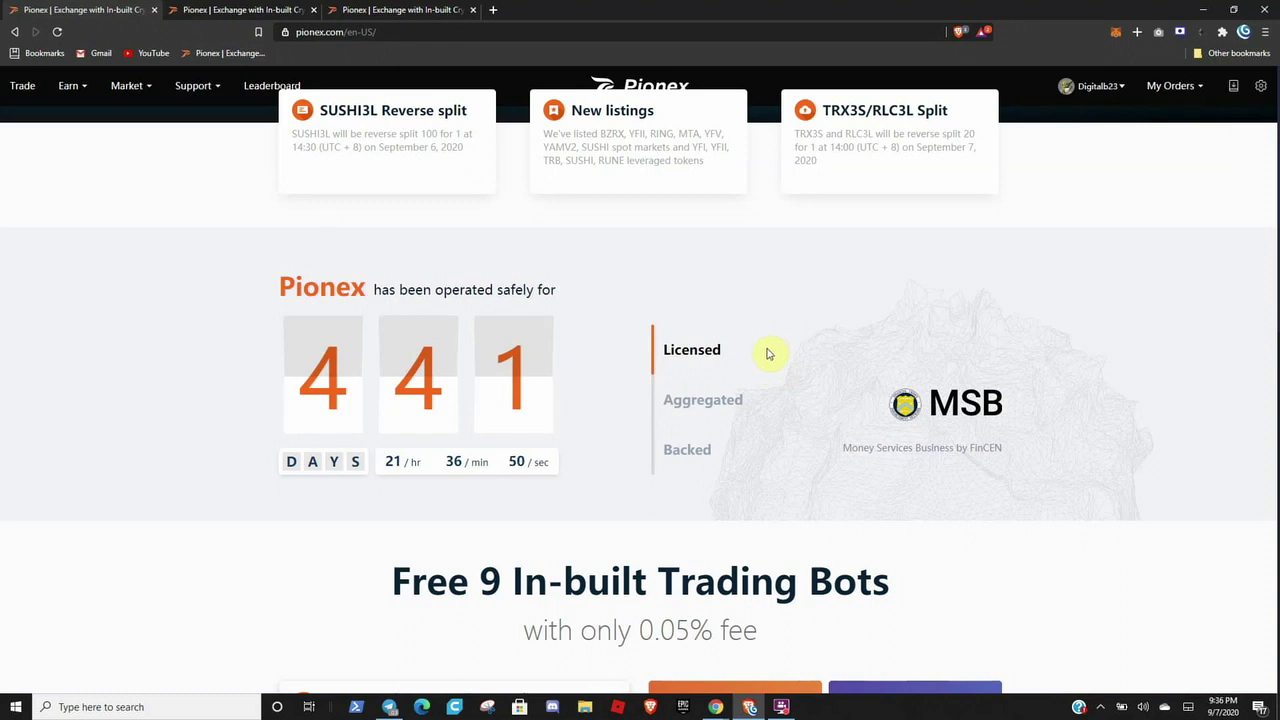
pyautogui.scroll(-3, 769, 350)
pyautogui.scroll(-2, 780, 360)
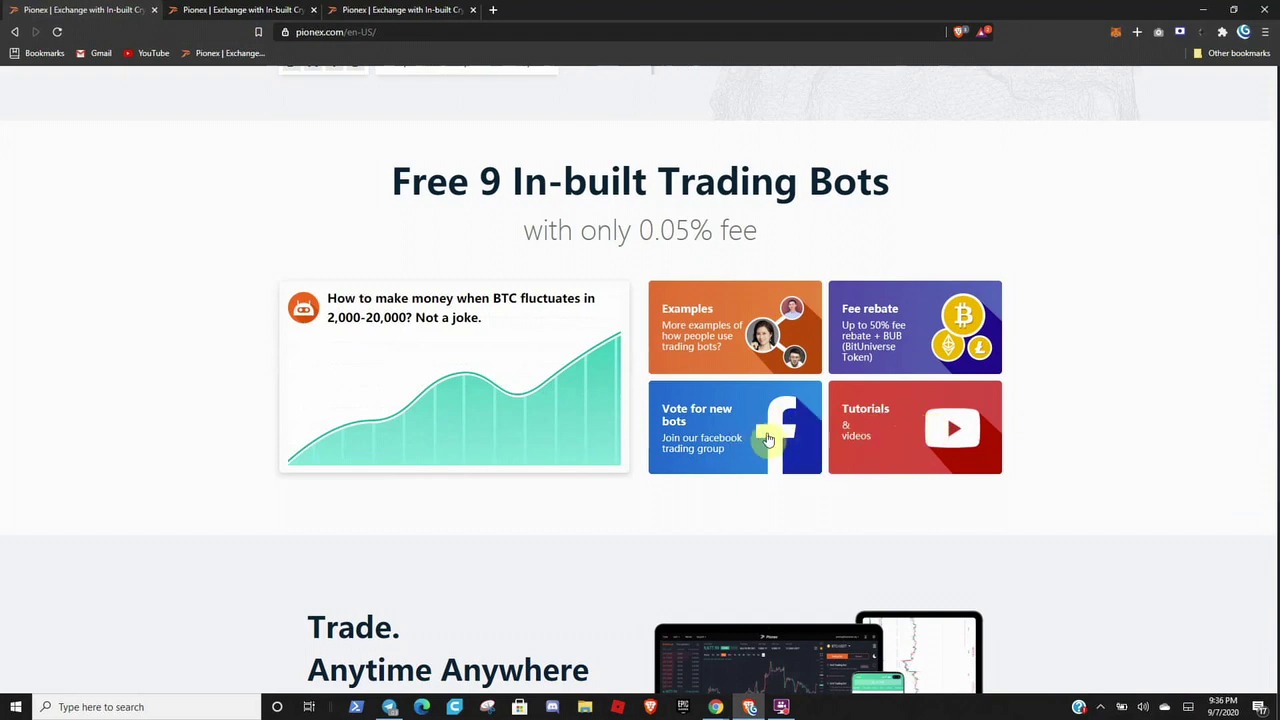
pyautogui.scroll(-5, 680, 471)
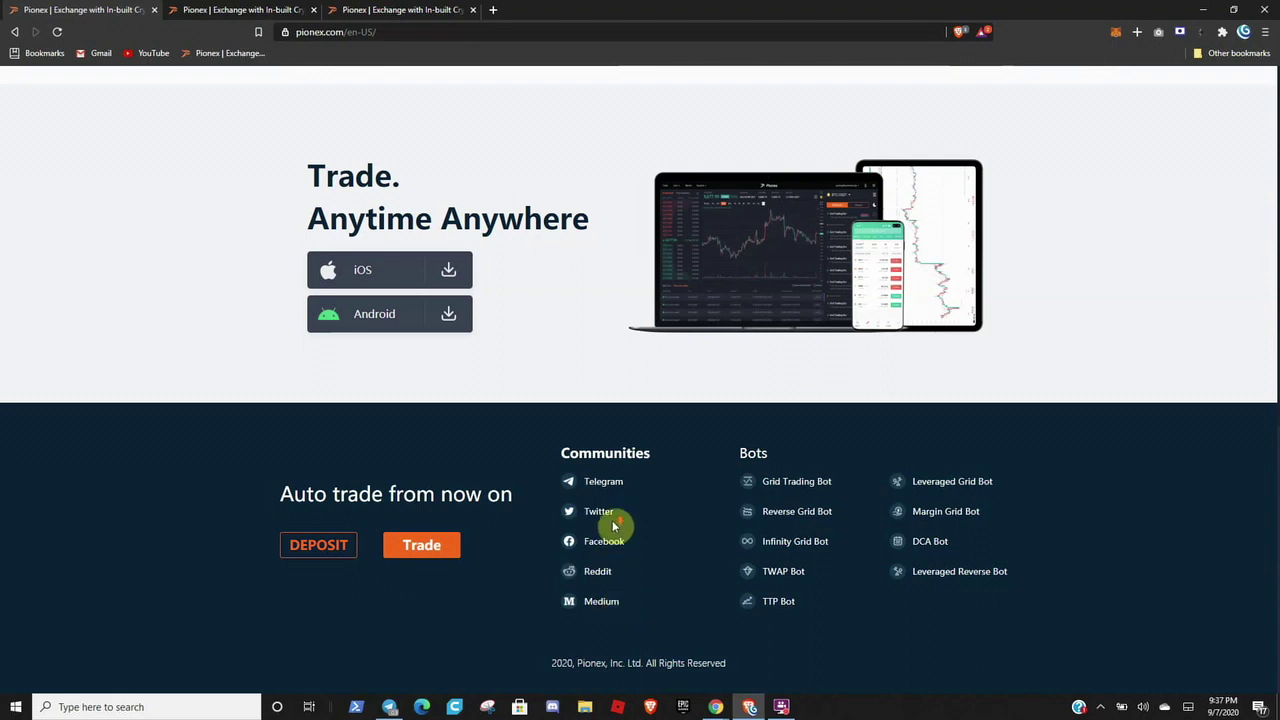
pyautogui.scroll(10, 614, 527)
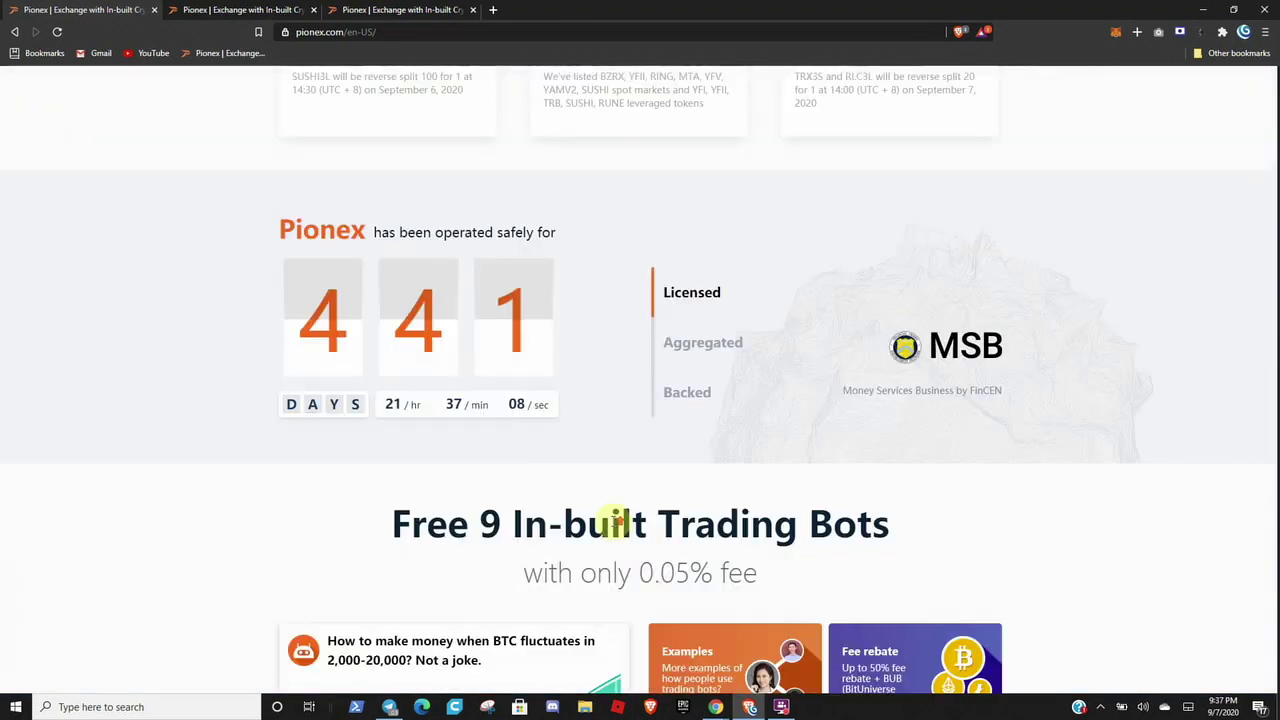
pyautogui.scroll(1, 617, 522)
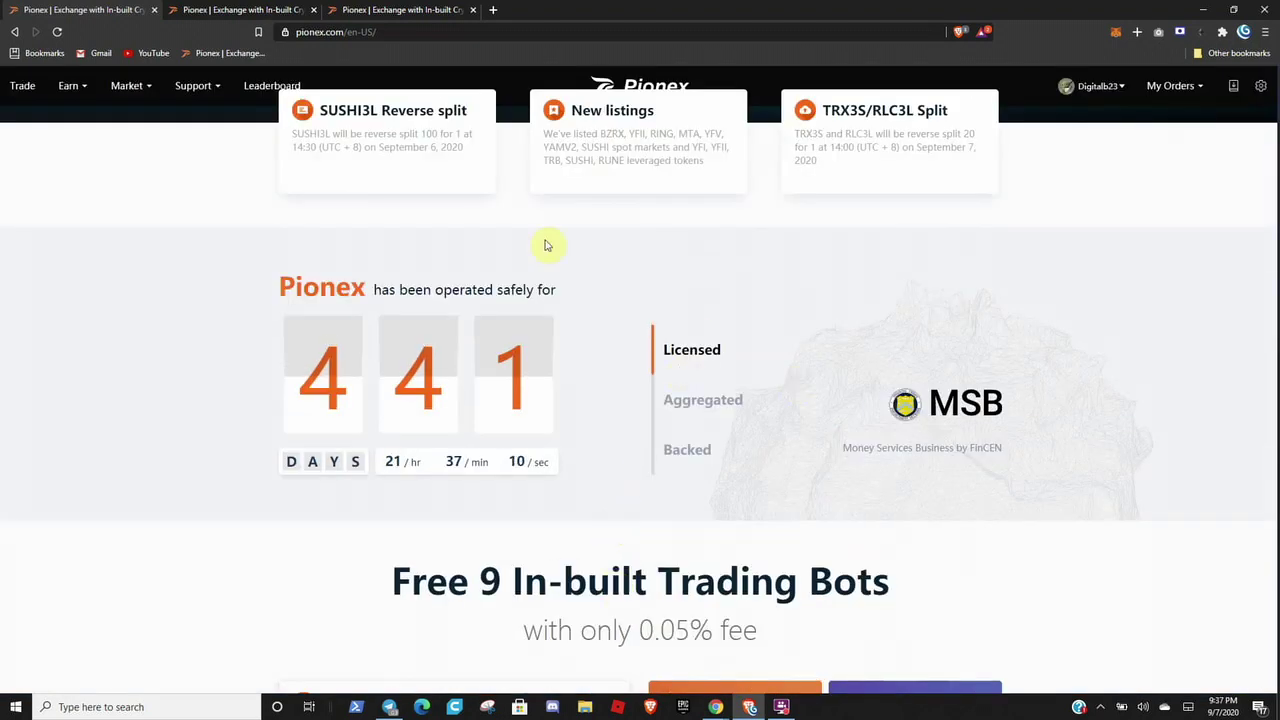
pyautogui.click(21, 88)
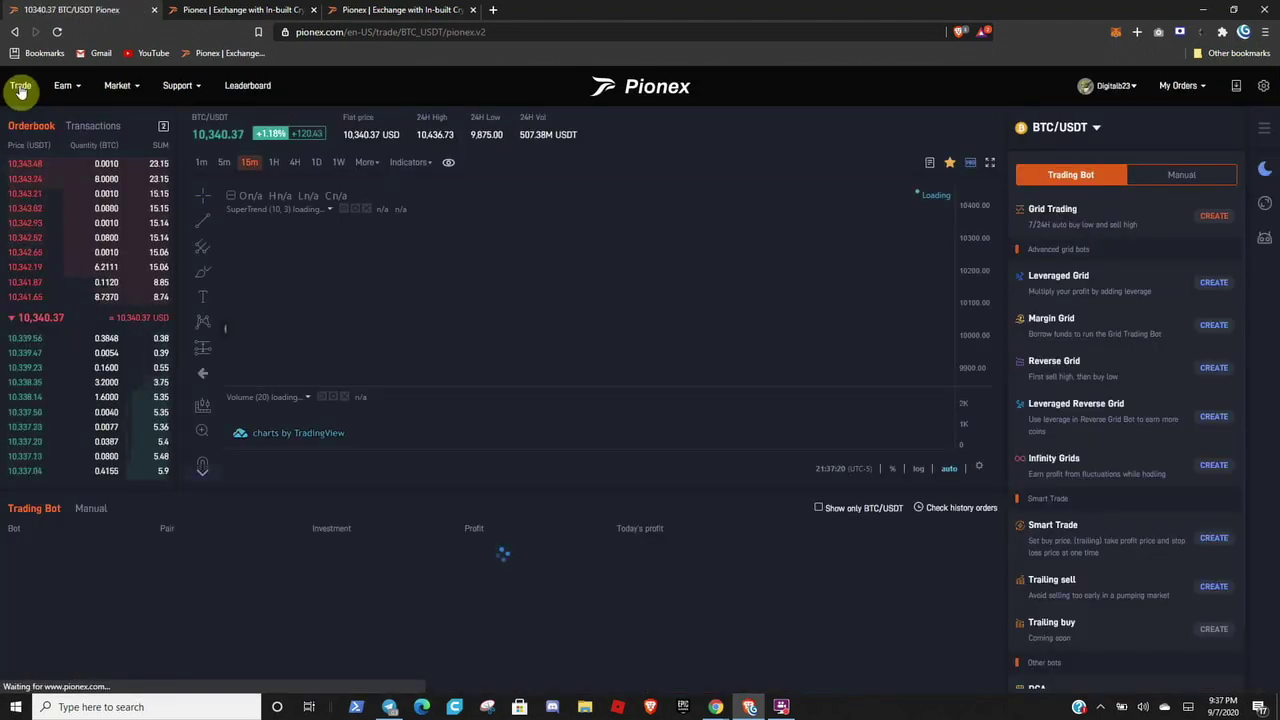
# Step: Show only BTC/USDT bots, remove the SuperTrend indicator, and bring up the Manual limit buy form
pyautogui.click(818, 508)
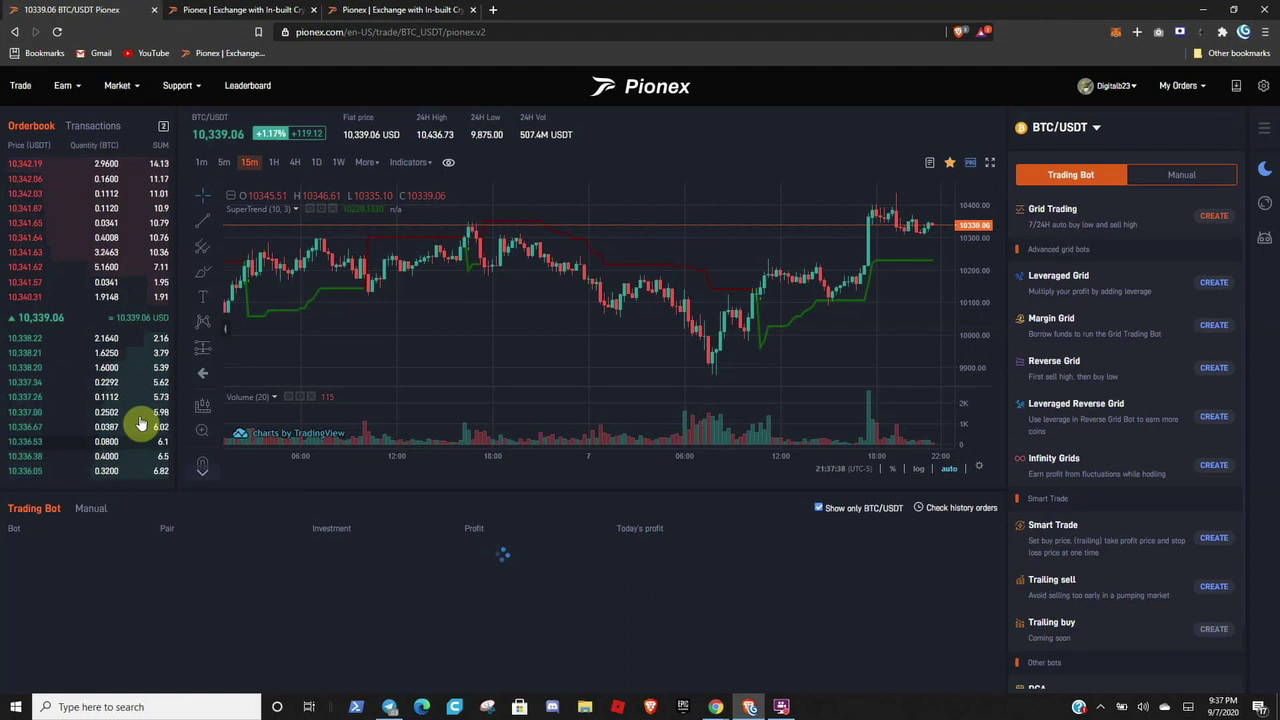
pyautogui.click(332, 208)
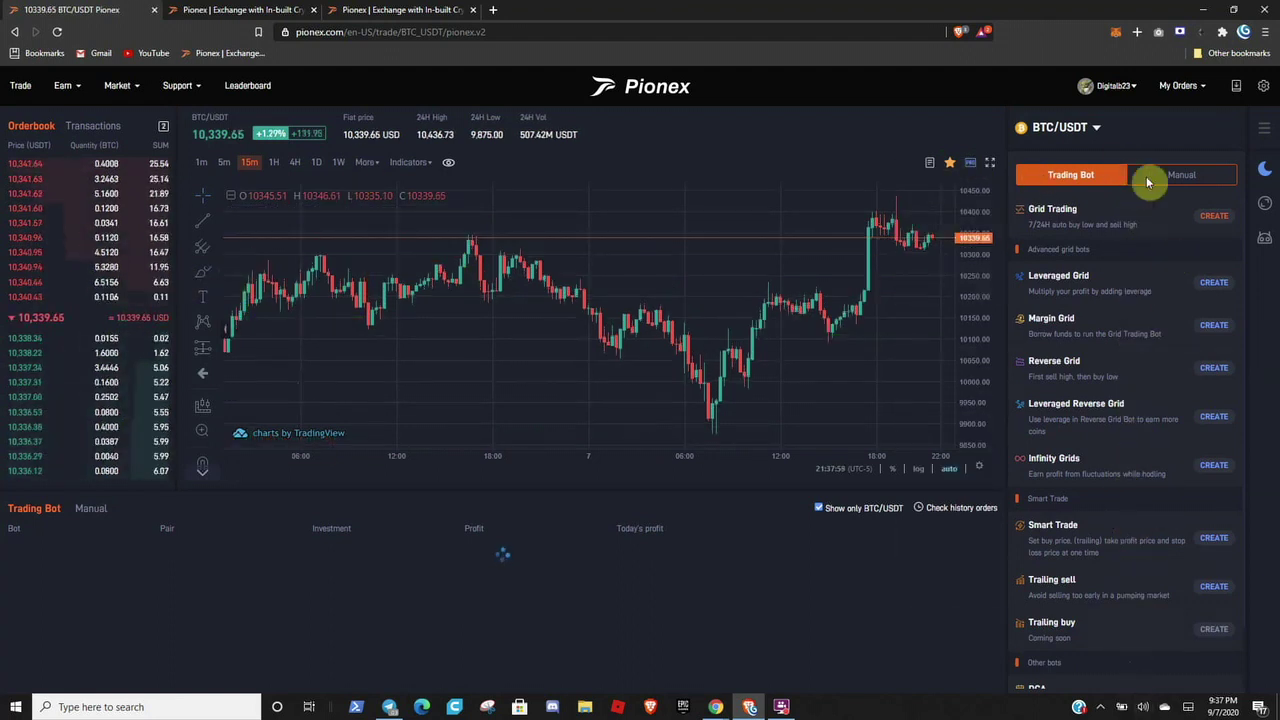
pyautogui.click(1186, 176)
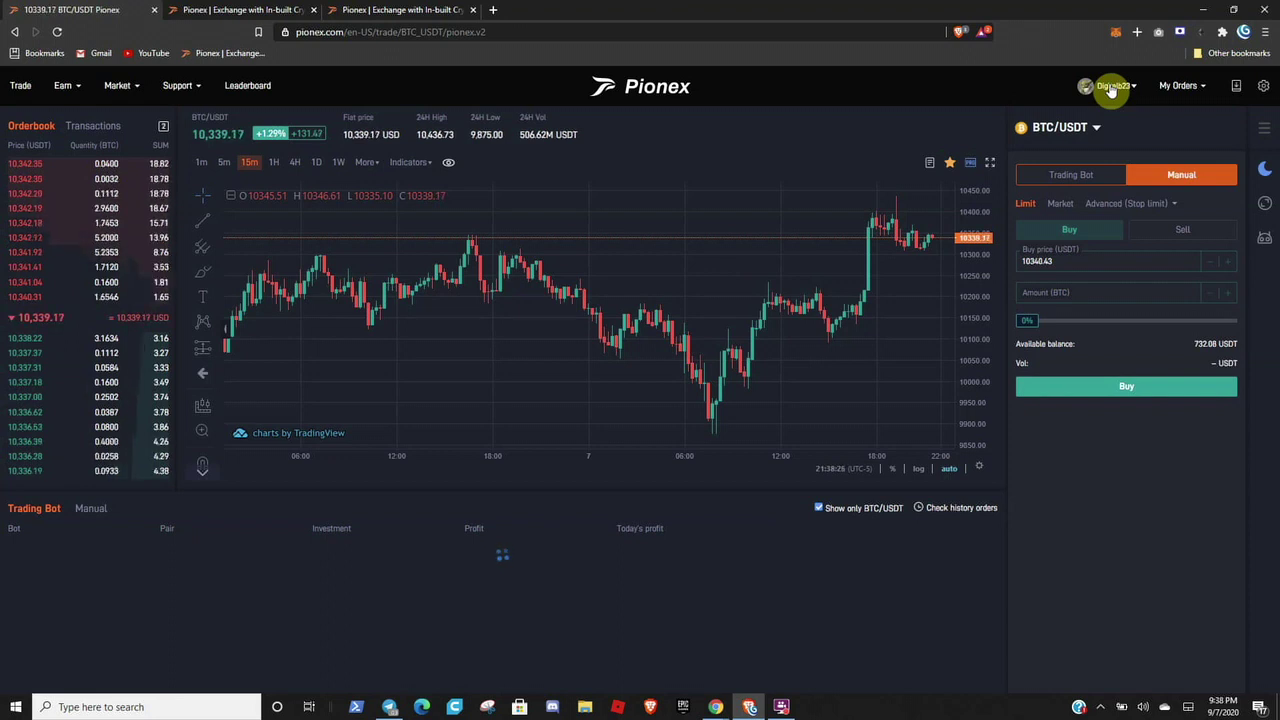
# Step: Switch to the BTC deposit page and expand its list of depositable coins
pyautogui.click(257, 12)
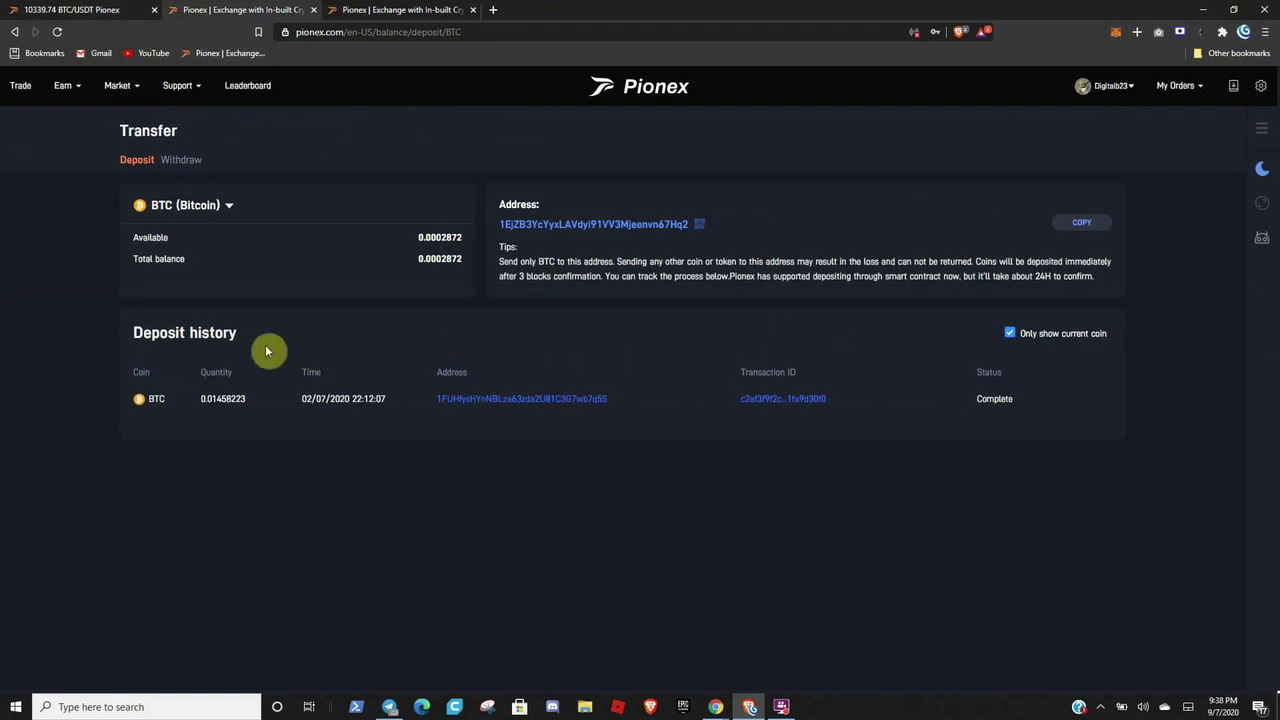
pyautogui.click(219, 207)
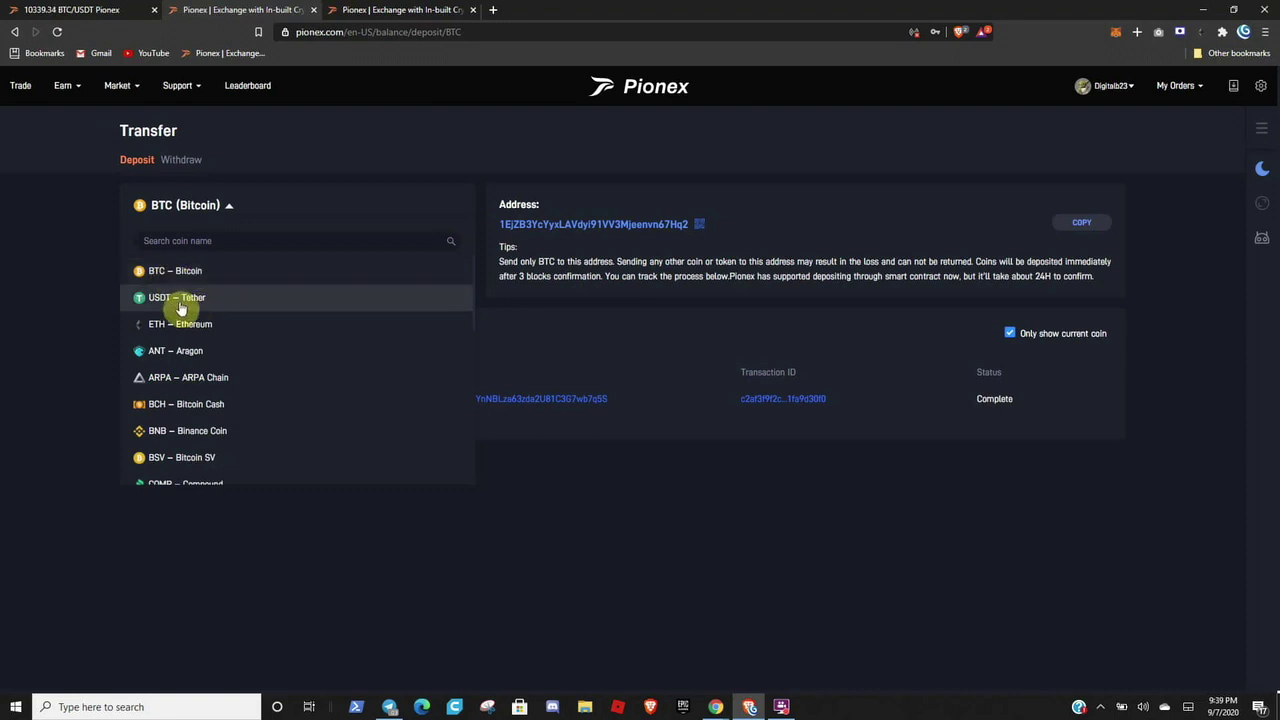
# Step: Reselect BTC – Bitcoin as the deposit coin so its 0.0002872 balance and deposit record show
pyautogui.scroll(-2, 186, 343)
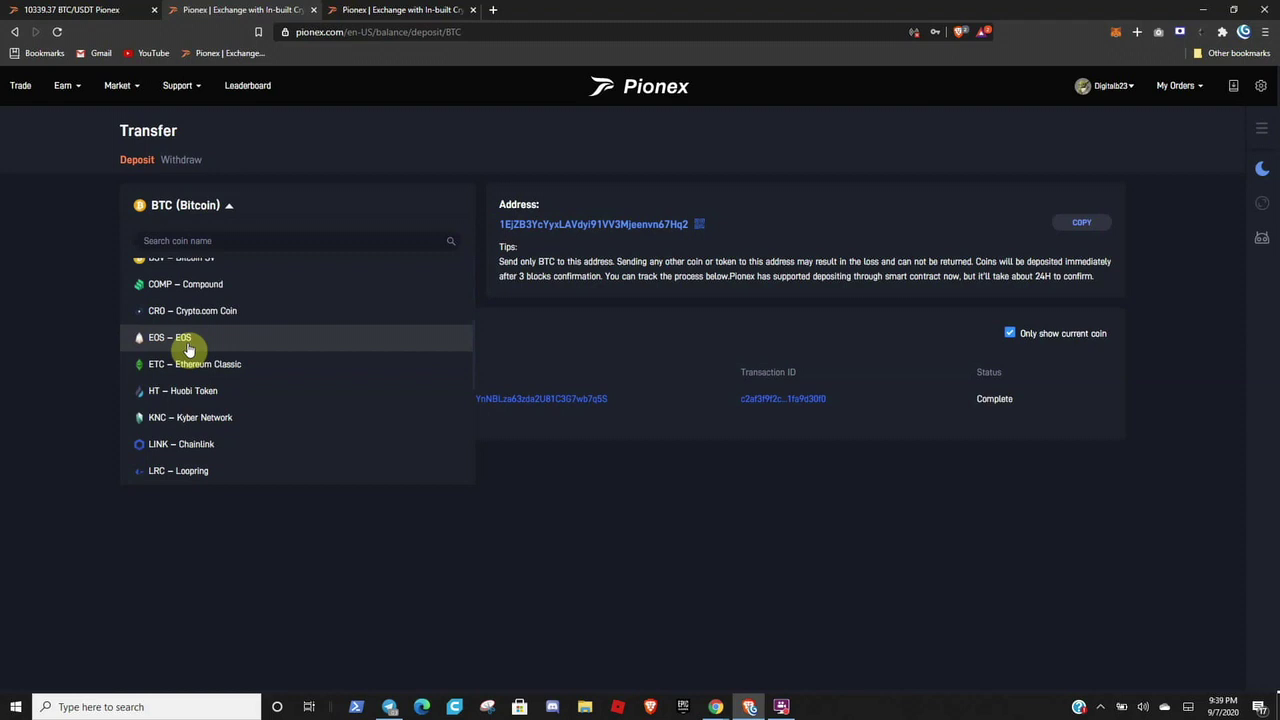
pyautogui.scroll(2, 205, 325)
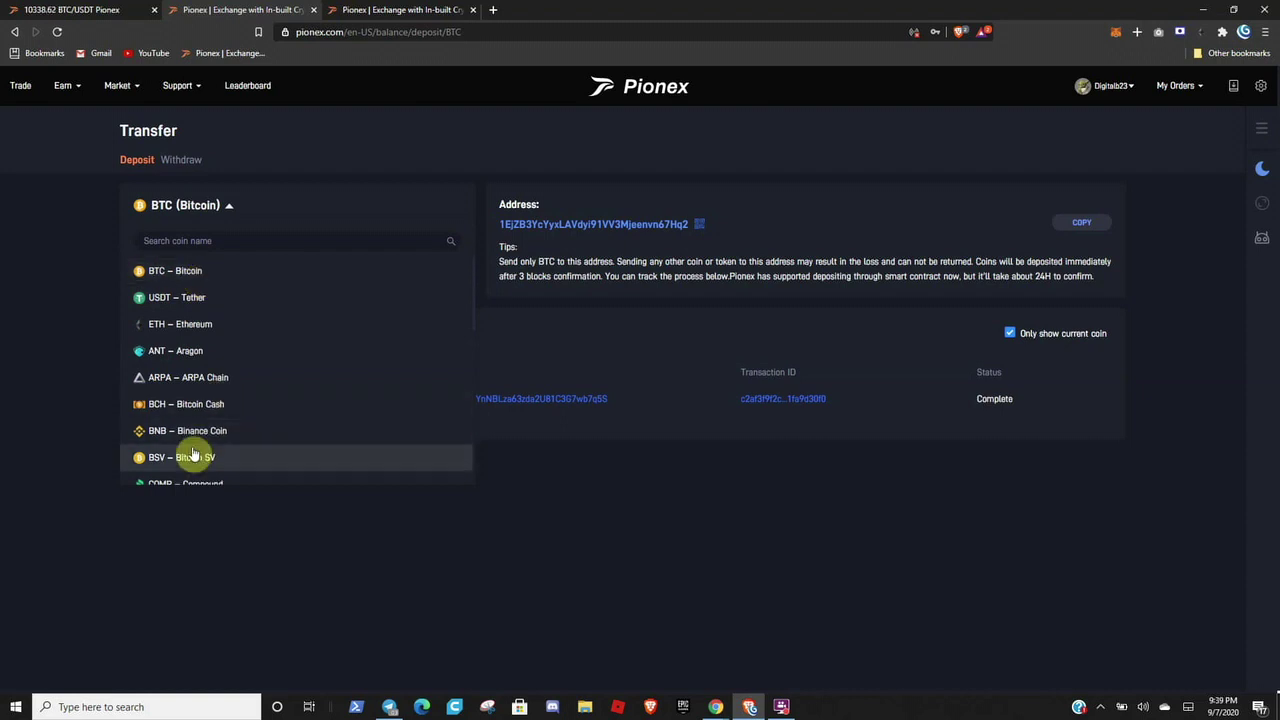
pyautogui.scroll(-2, 194, 455)
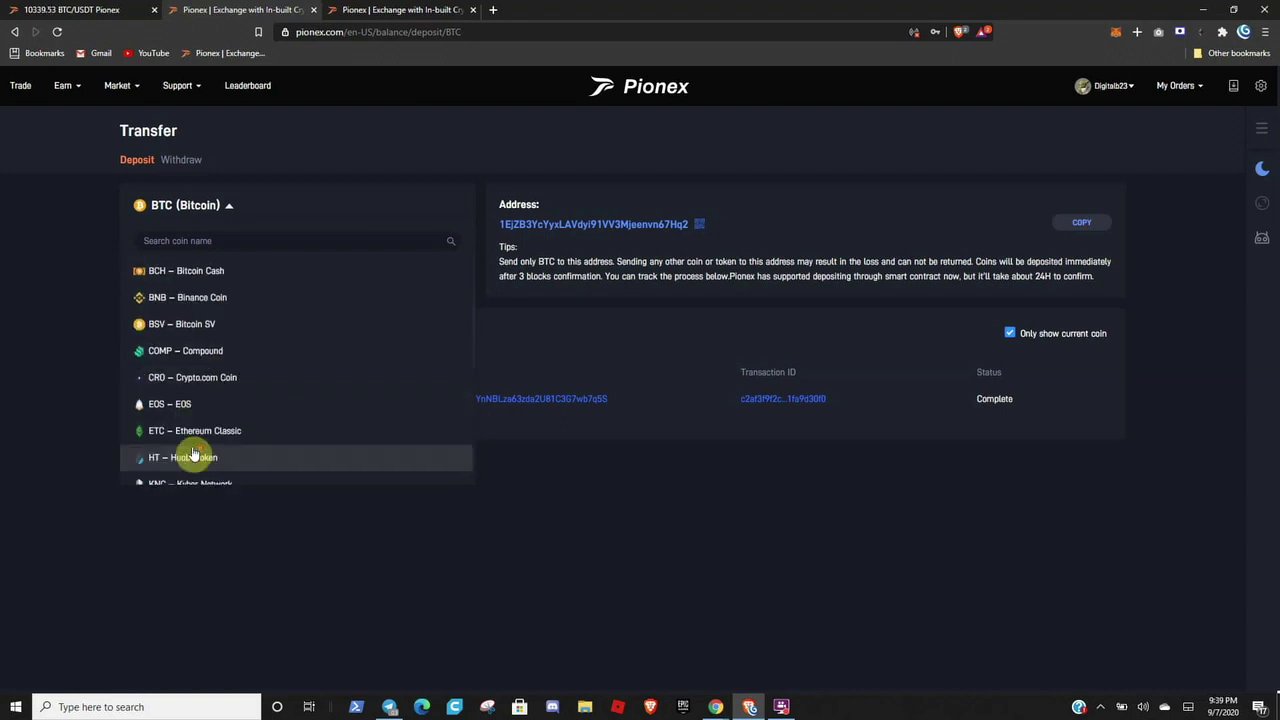
pyautogui.scroll(2, 193, 455)
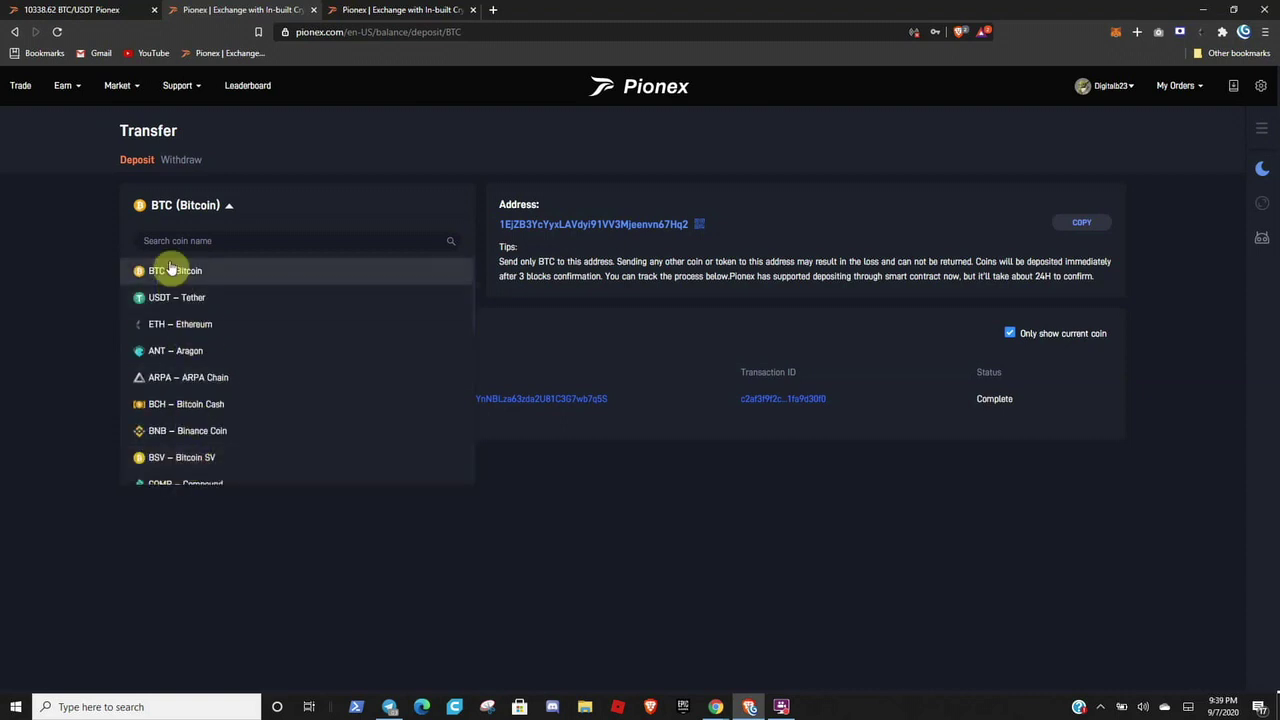
pyautogui.click(181, 275)
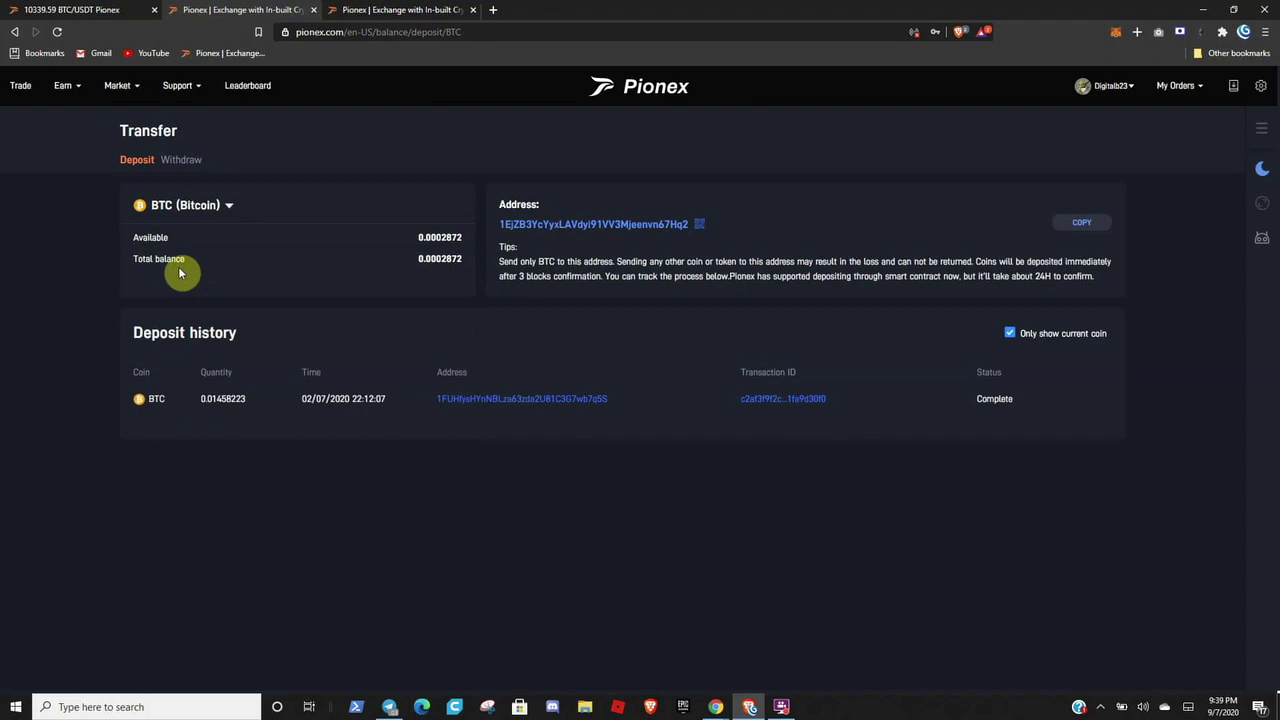
pyautogui.click(177, 207)
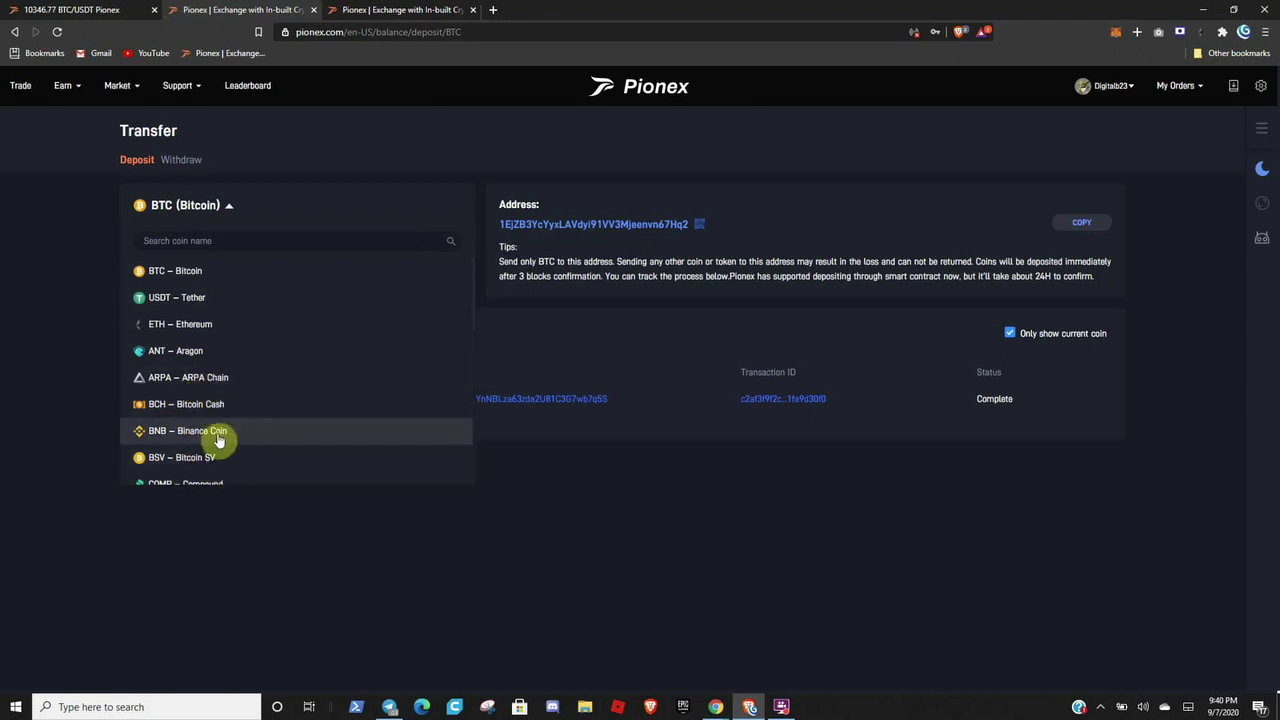
pyautogui.click(193, 271)
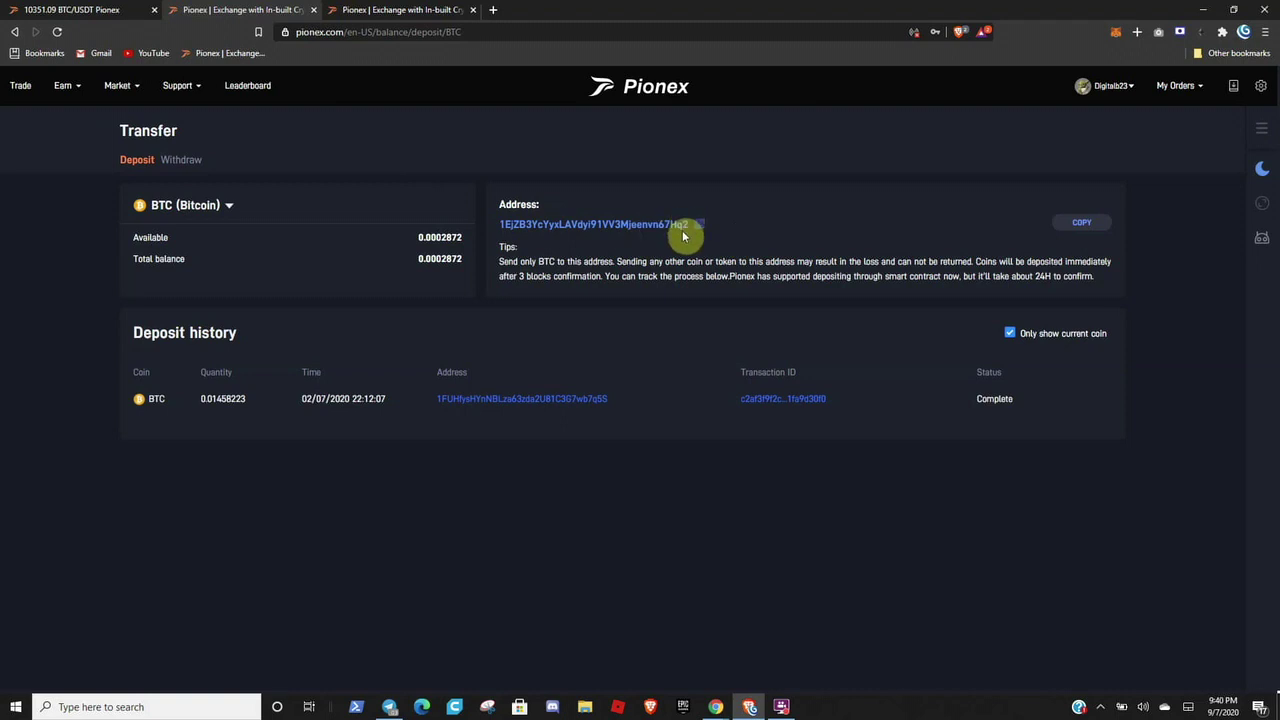
# Step: Switch to the BTC/USDT trading page showing the Trading Bot list with Grid Trading
pyautogui.moveTo(699, 225)
pyautogui.moveTo(401, 690)
pyautogui.click(30, 8)
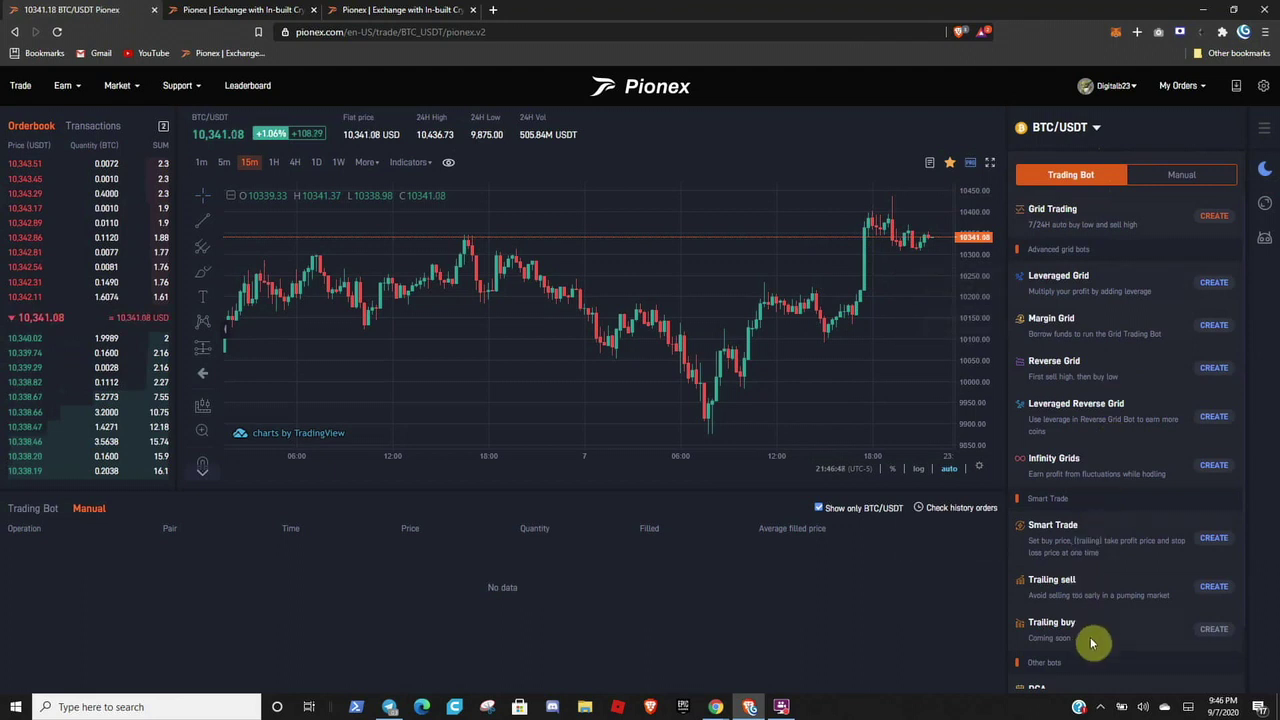
pyautogui.moveTo(1080, 278)
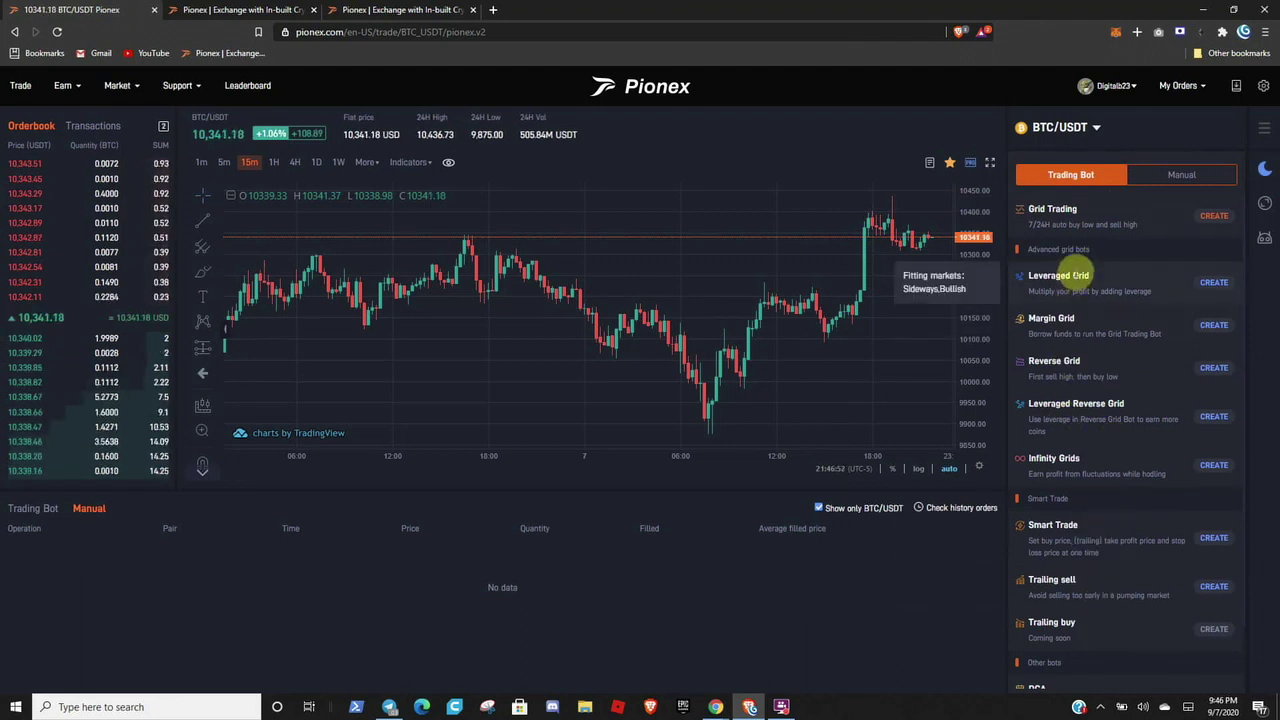
pyautogui.moveTo(1097, 223)
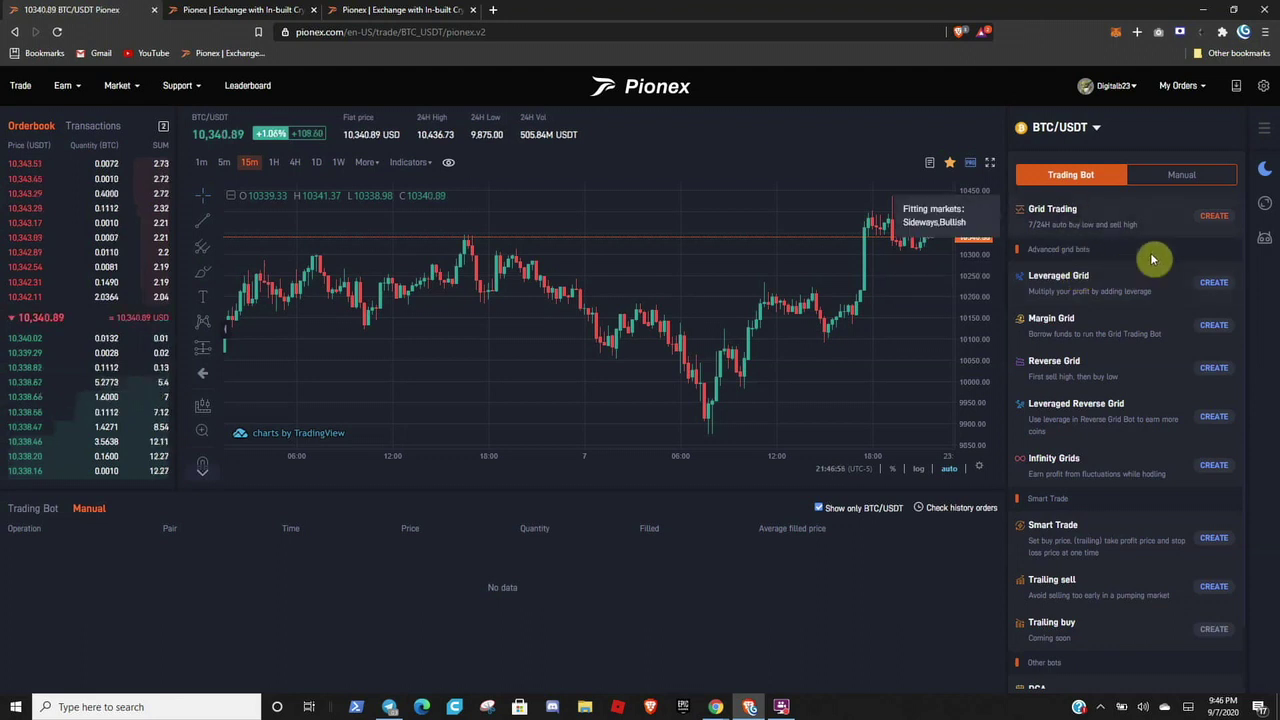
# Step: Create a Grid Trading bot, showing the AI strategy: range 8087.44–13812.58, 96 grids
pyautogui.click(1203, 218)
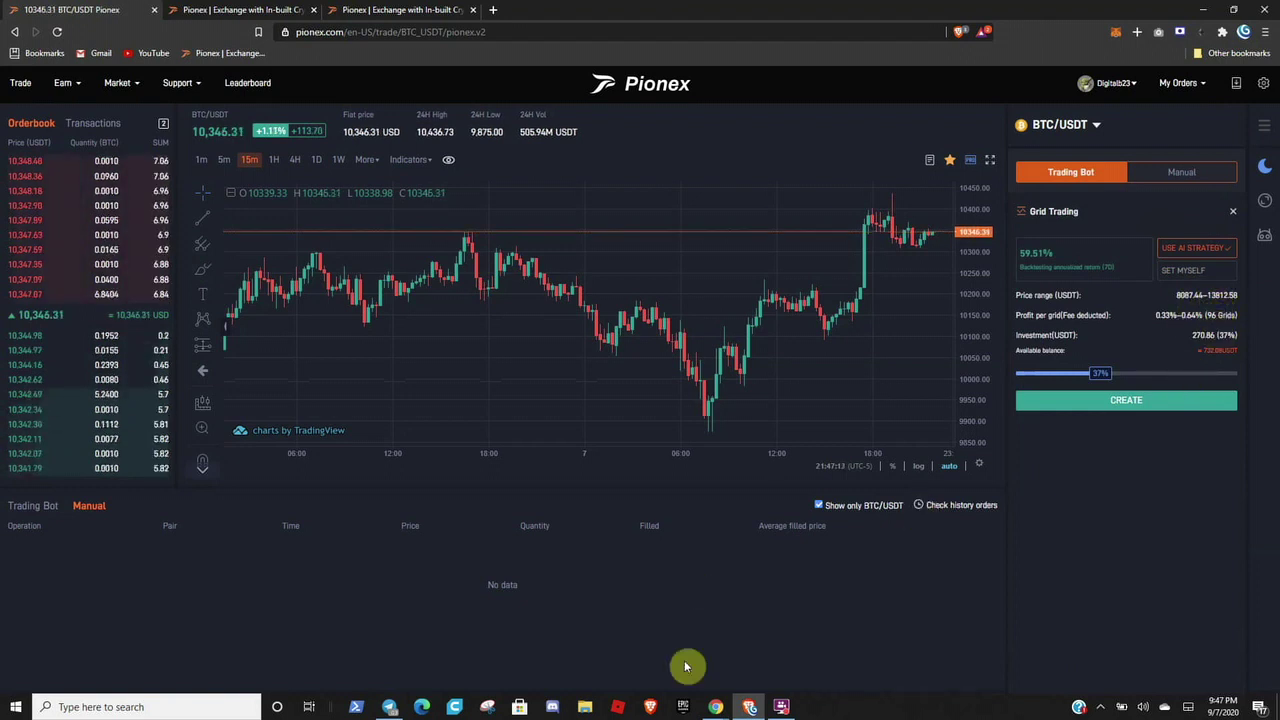
pyautogui.moveTo(793, 709)
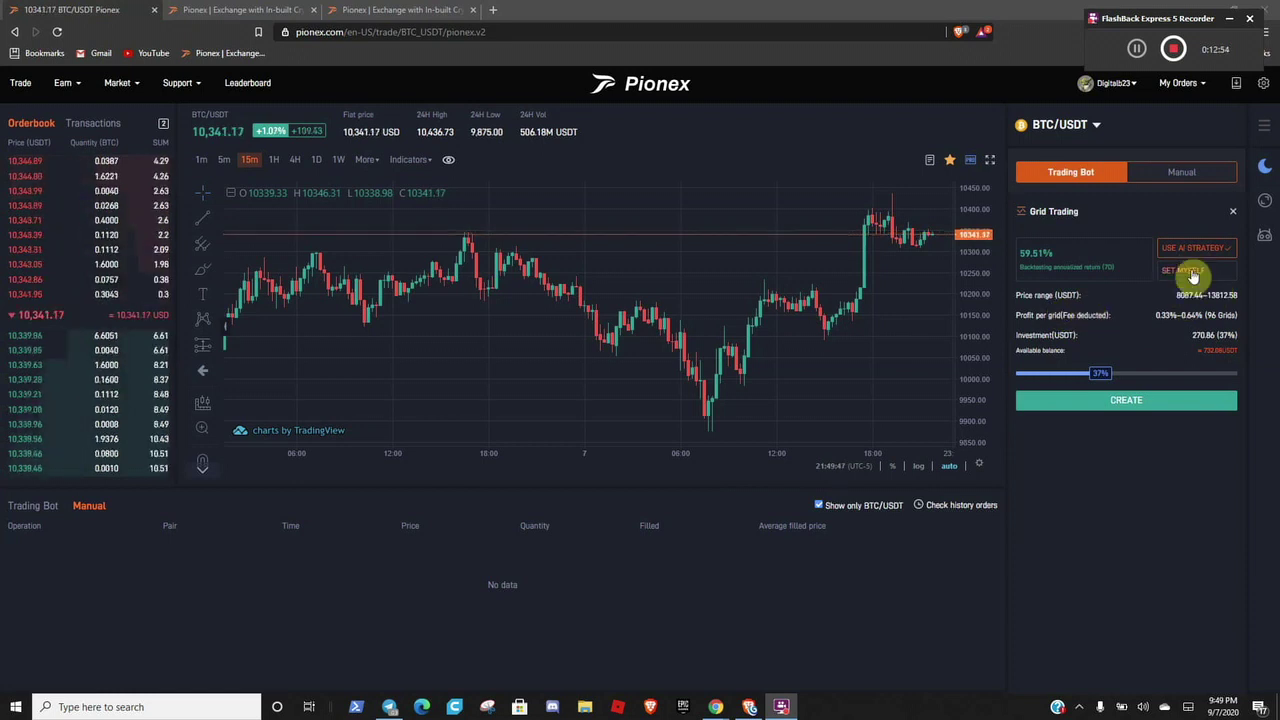
# Step: Use Set Myself with the AI range 8087.44–13812.58, 56 grids and geometric spacing
pyautogui.click(1190, 273)
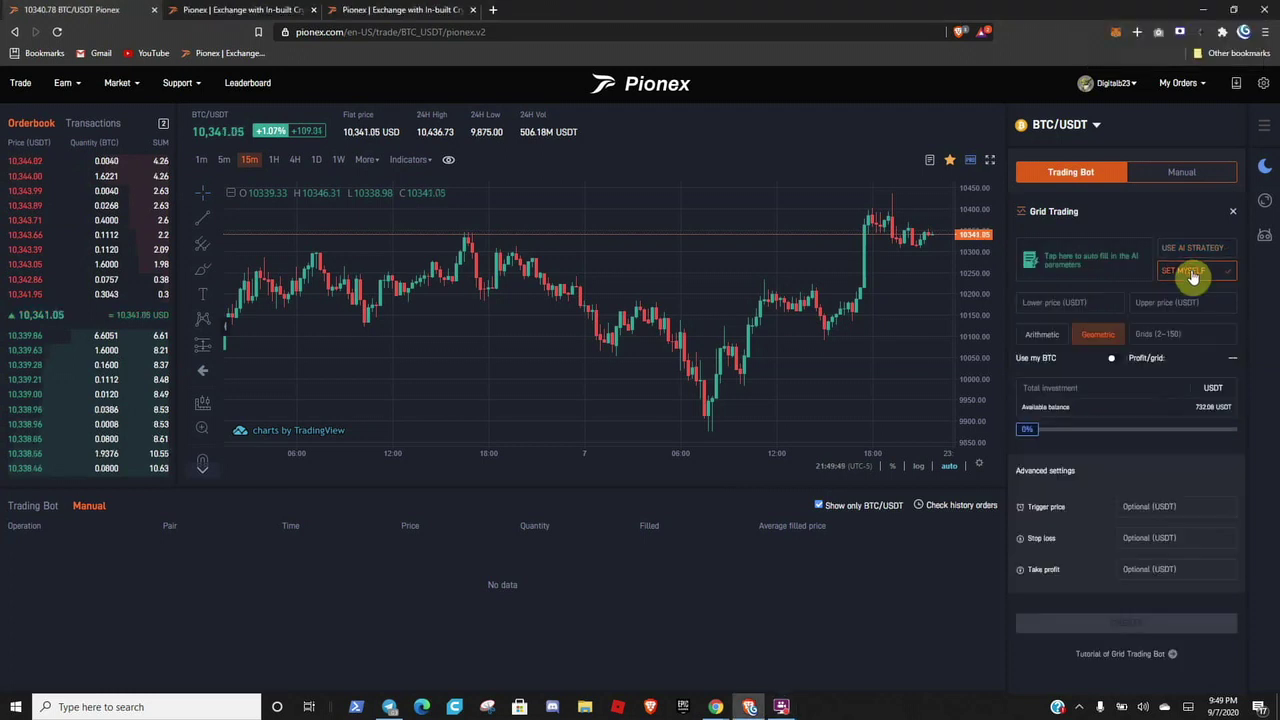
pyautogui.click(1068, 268)
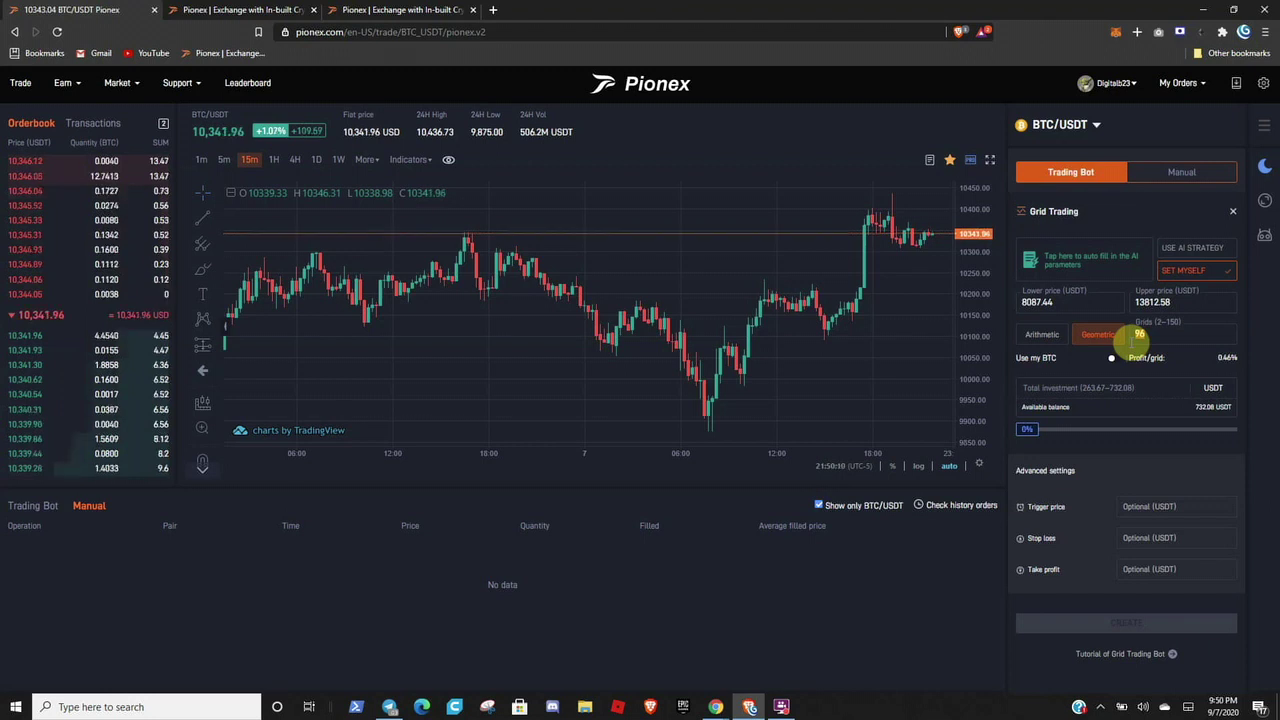
pyautogui.write('6')
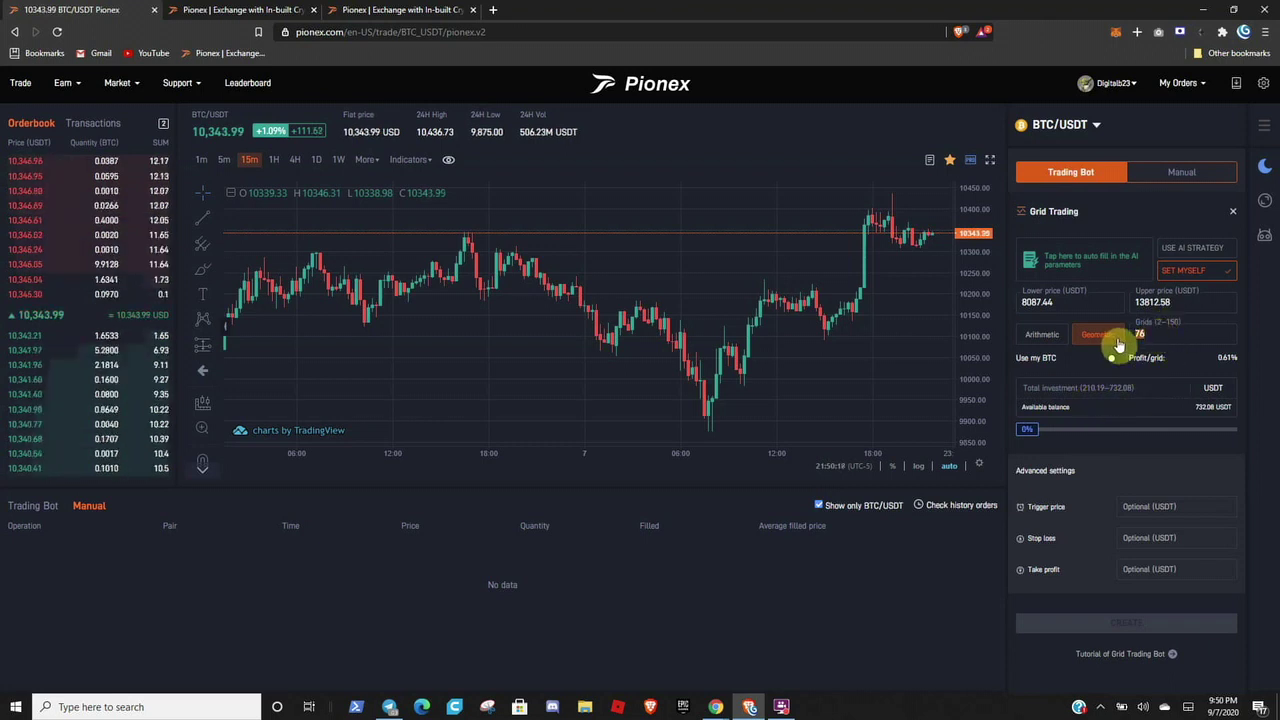
pyautogui.write('6')
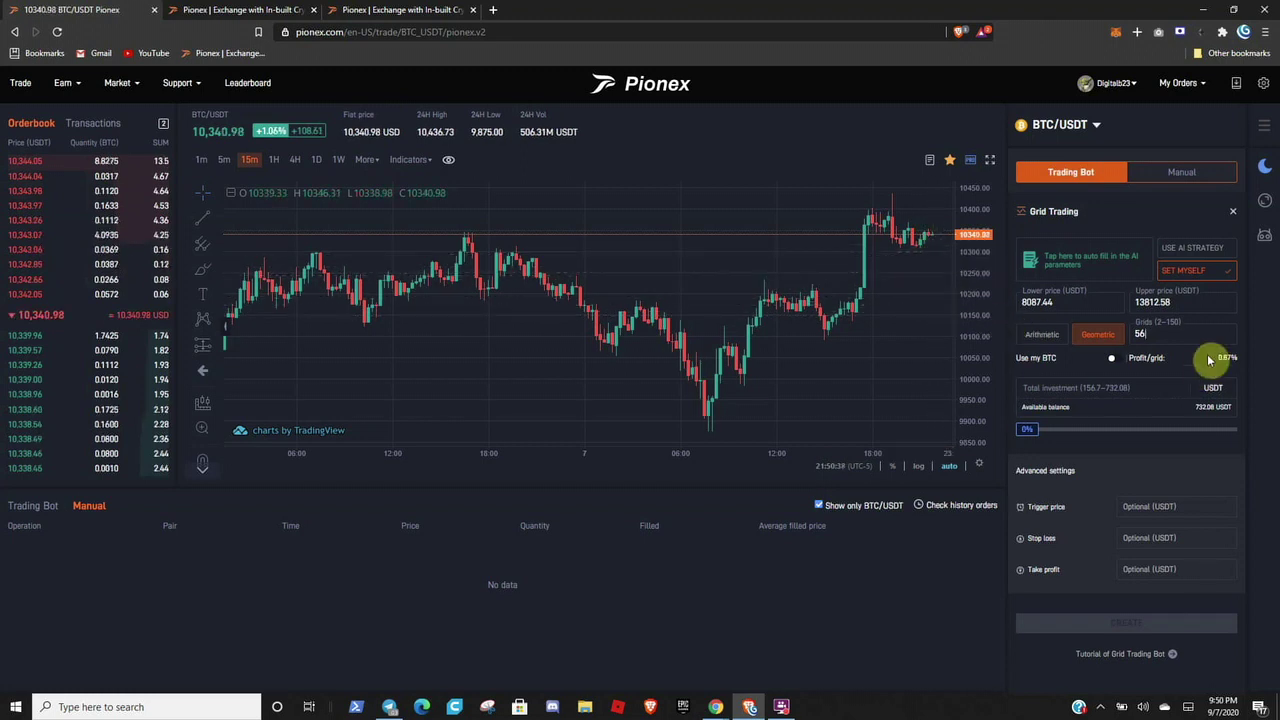
pyautogui.click(1104, 340)
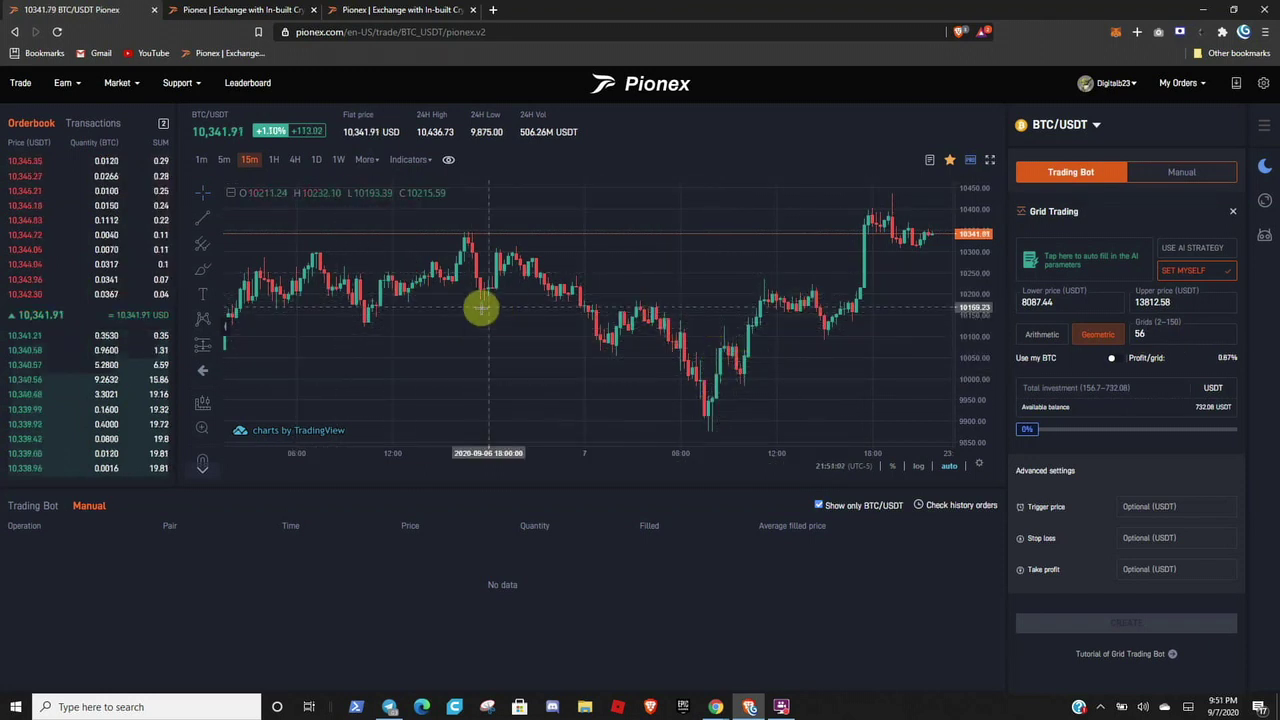
# Step: Switch the chart to 4H candles and change the grid count to 46
pyautogui.click(295, 161)
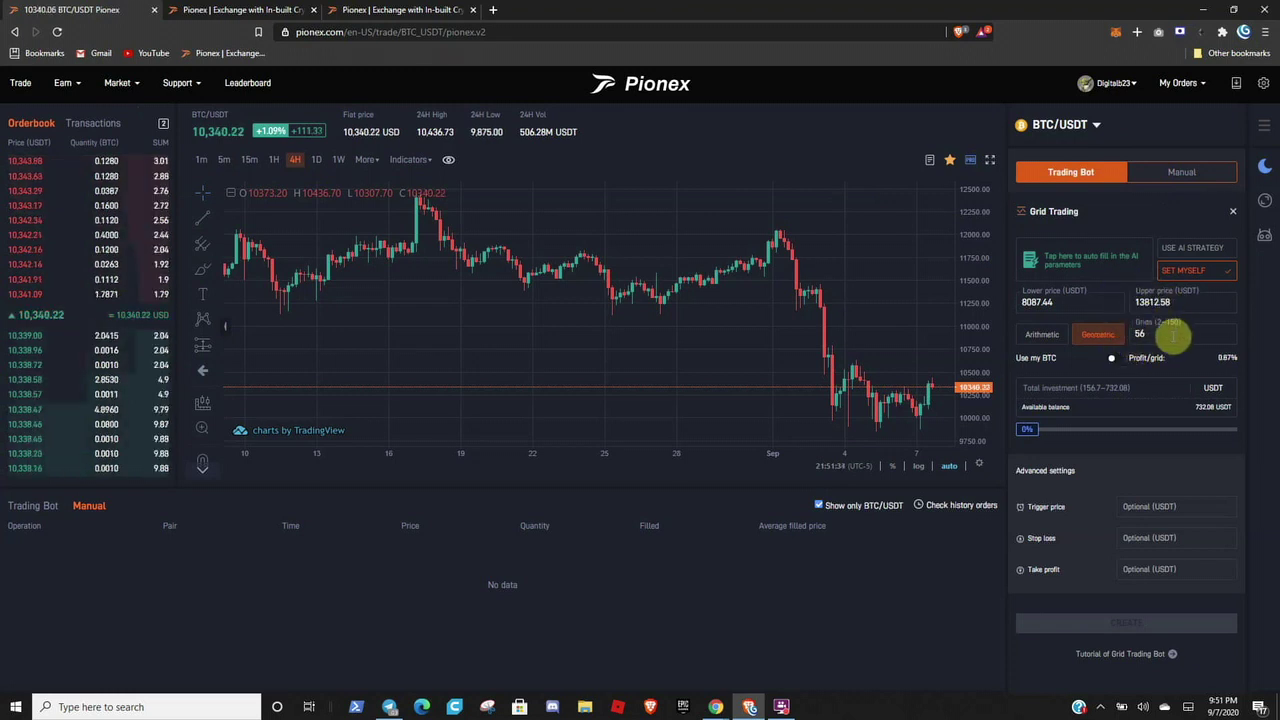
pyautogui.doubleClick(1173, 337)
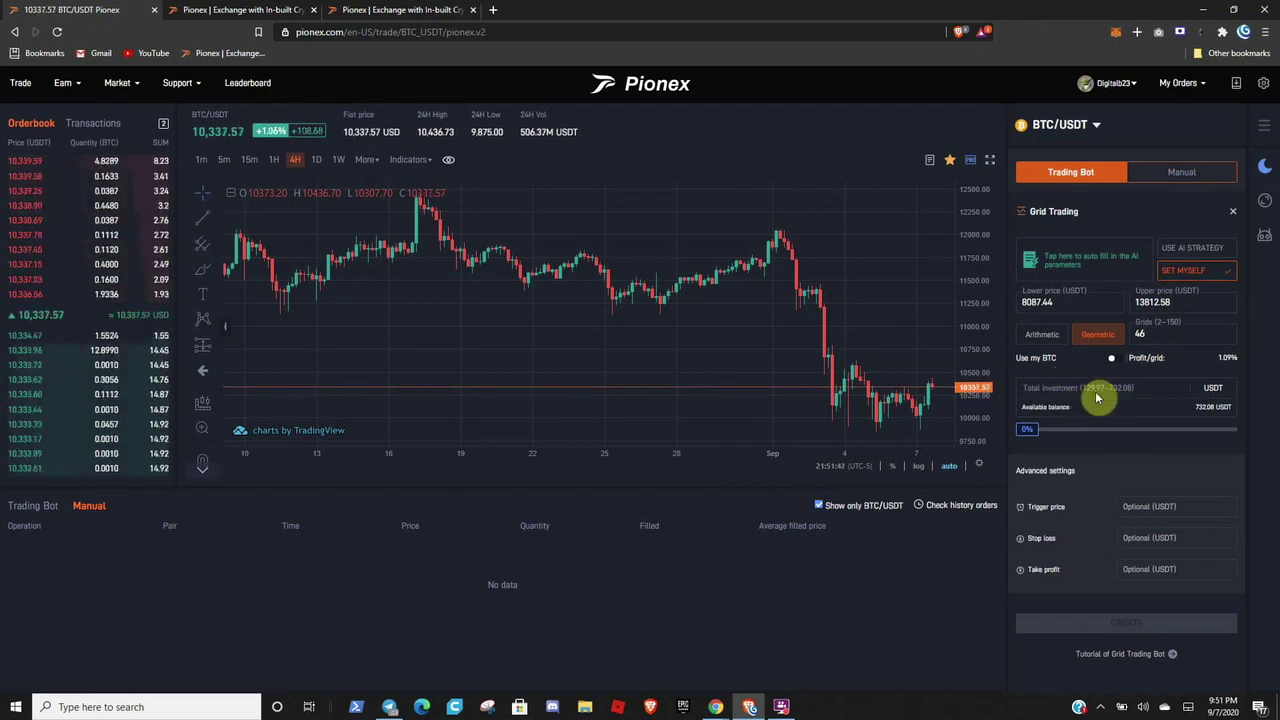
# Step: Return to the AI strategy parameters and slightly raise the bot's USDT investment
pyautogui.click(1198, 248)
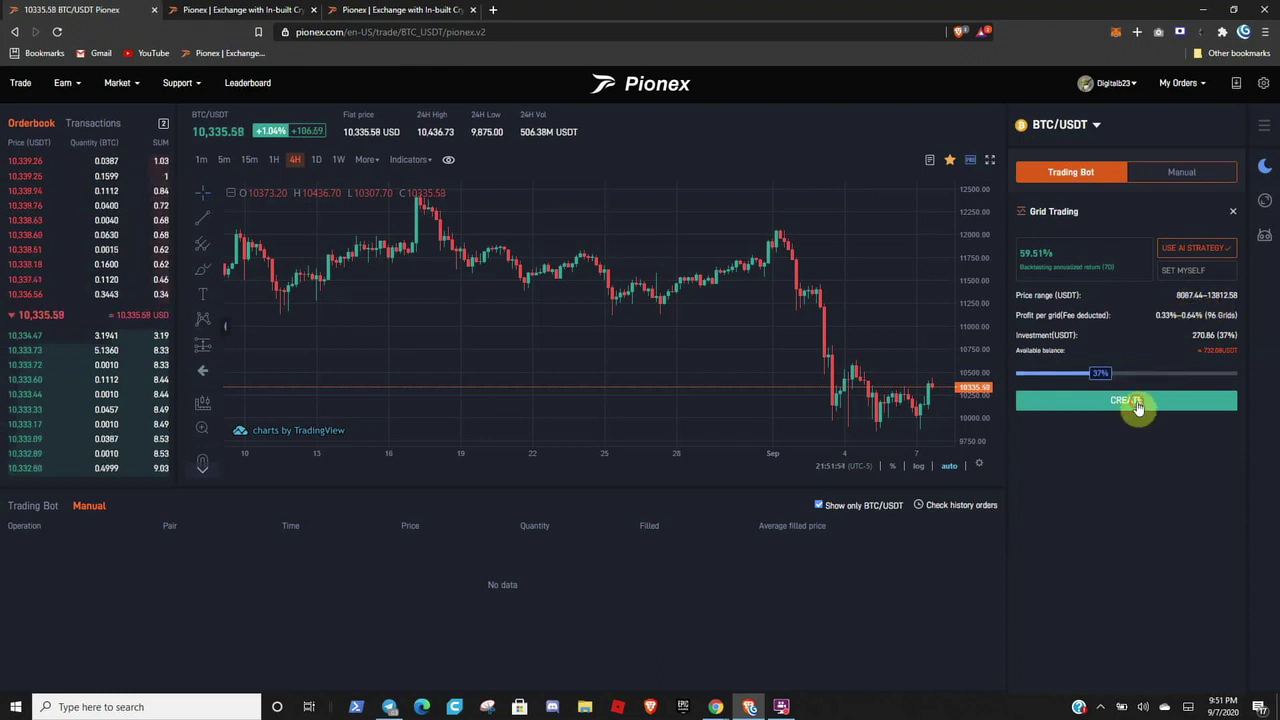
pyautogui.click(1138, 406)
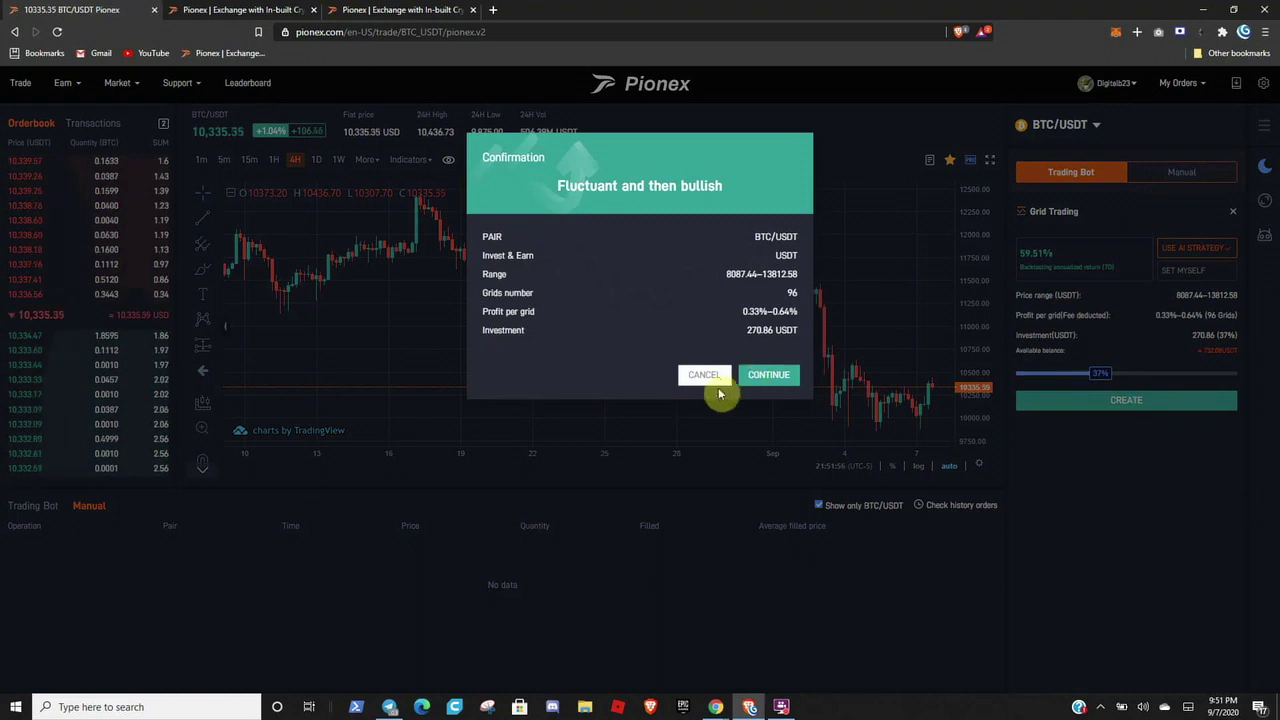
pyautogui.click(705, 376)
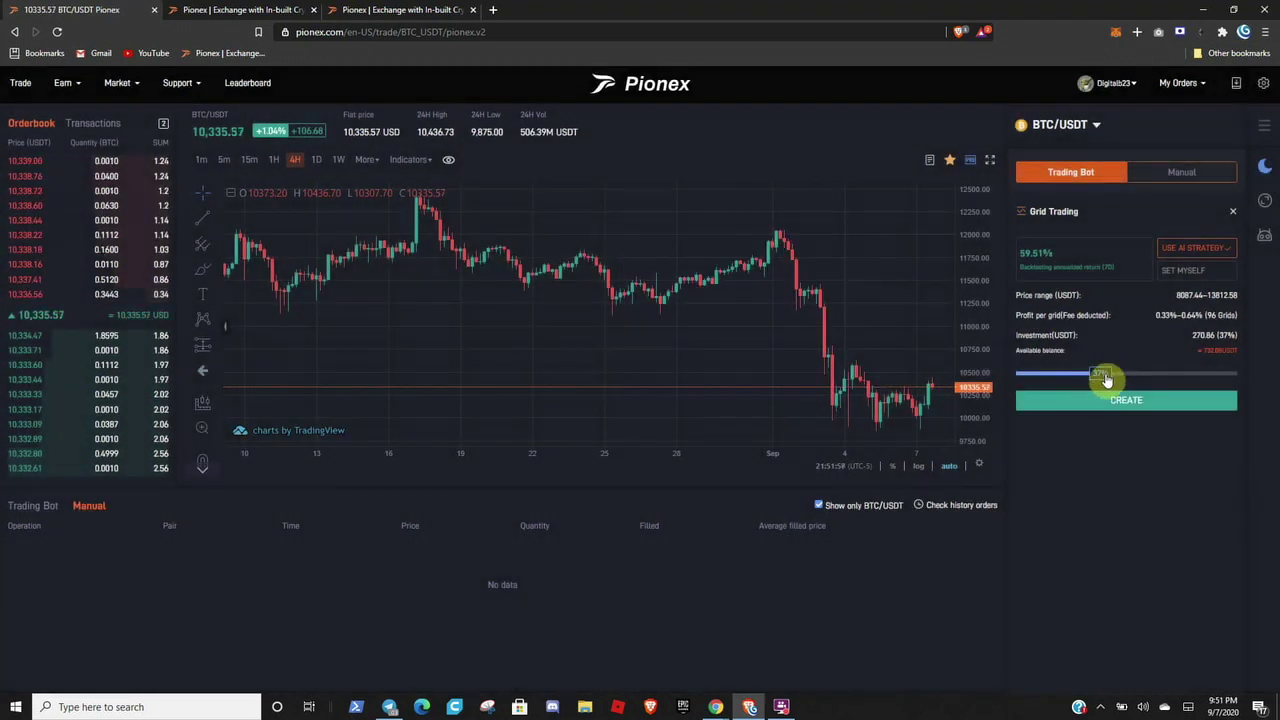
pyautogui.moveTo(1106, 378)
pyautogui.mouseDown()
pyautogui.moveTo(1268, 370)
pyautogui.moveTo(1090, 380)
pyautogui.mouseUp()
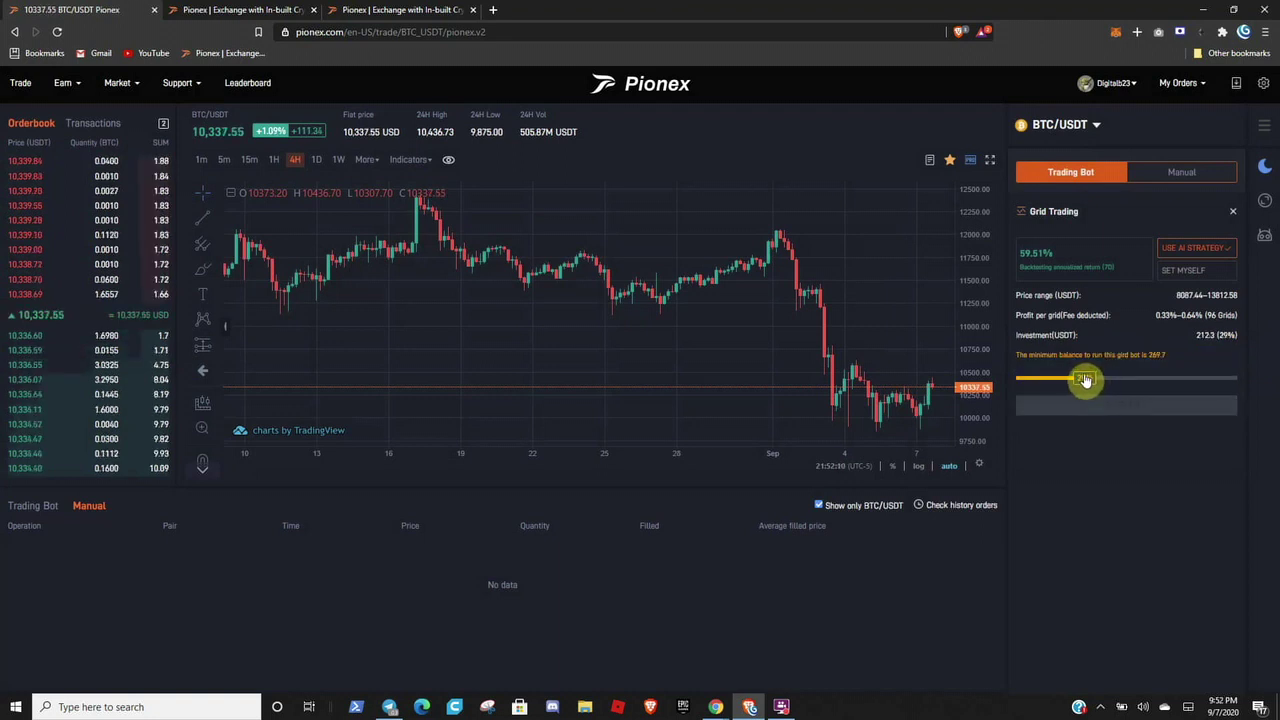
pyautogui.moveTo(1089, 382); pyautogui.dragTo(1103, 389)
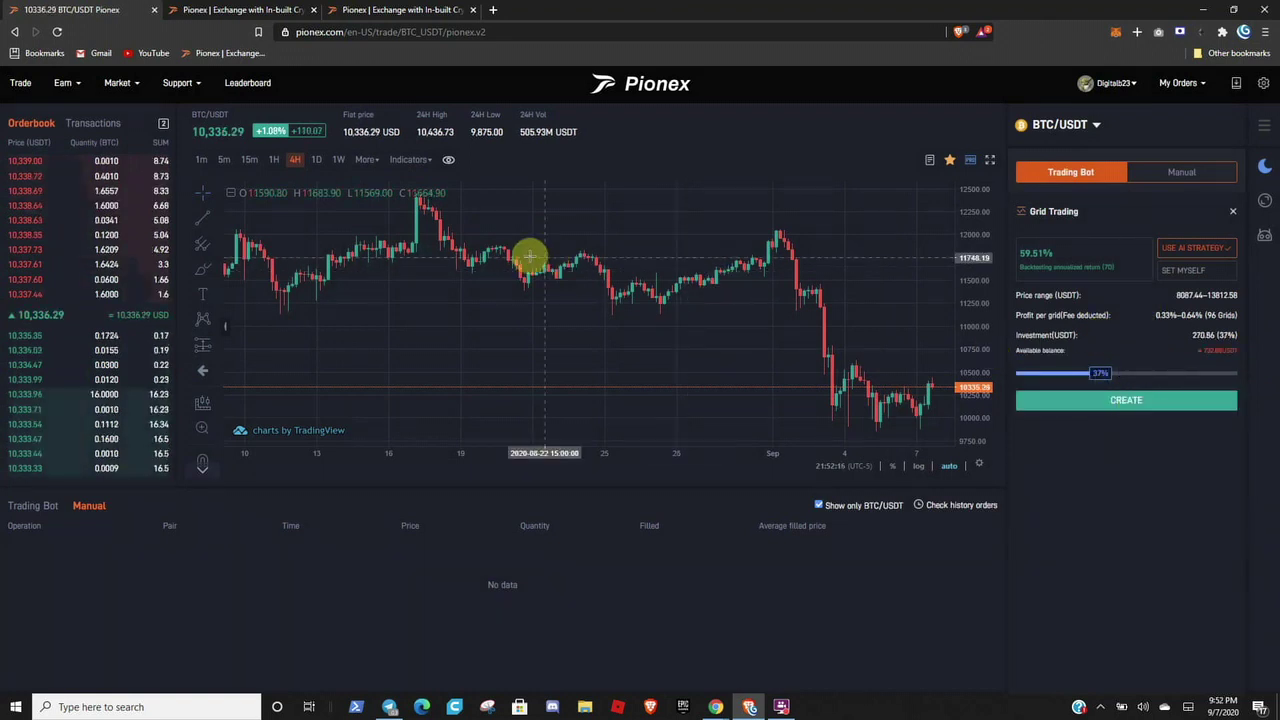
# Step: Set the chart back to 15-minute candles and launch the AI-strategy grid bot
pyautogui.click(252, 163)
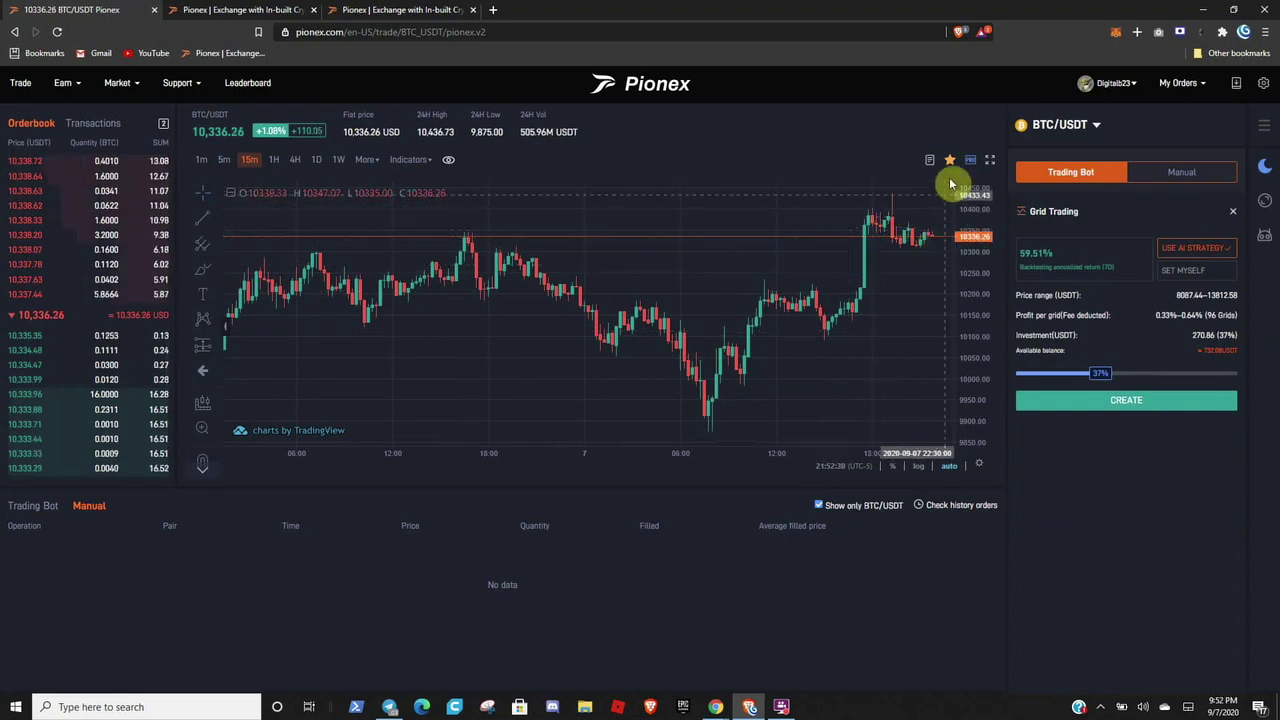
pyautogui.click(1154, 403)
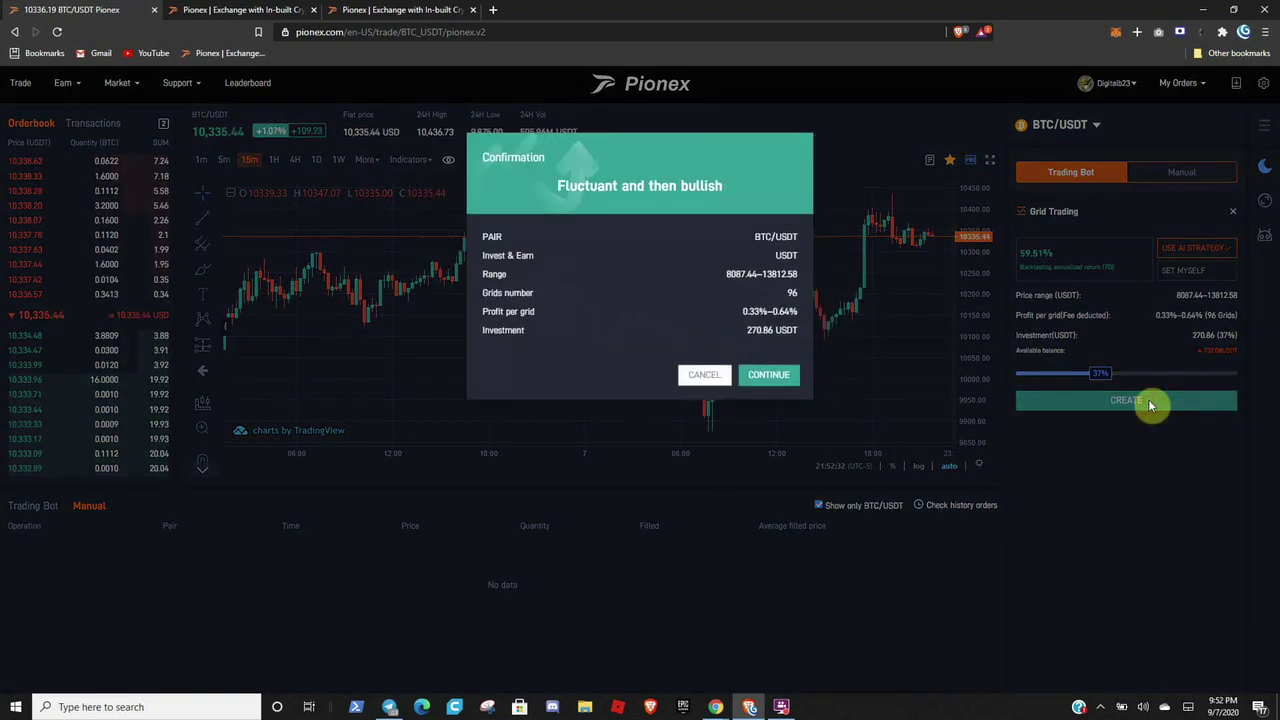
pyautogui.click(770, 379)
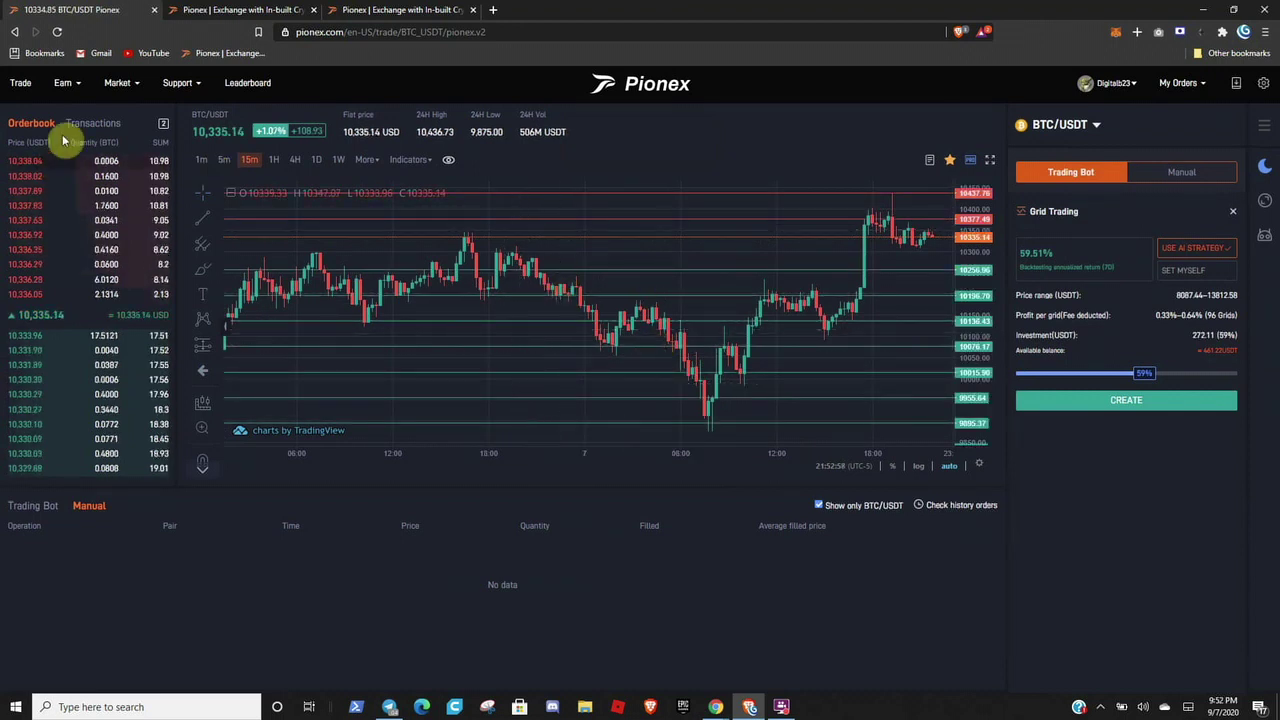
# Step: Reload the page and filter the bot list to Show only BTC/USDT
pyautogui.click(58, 33)
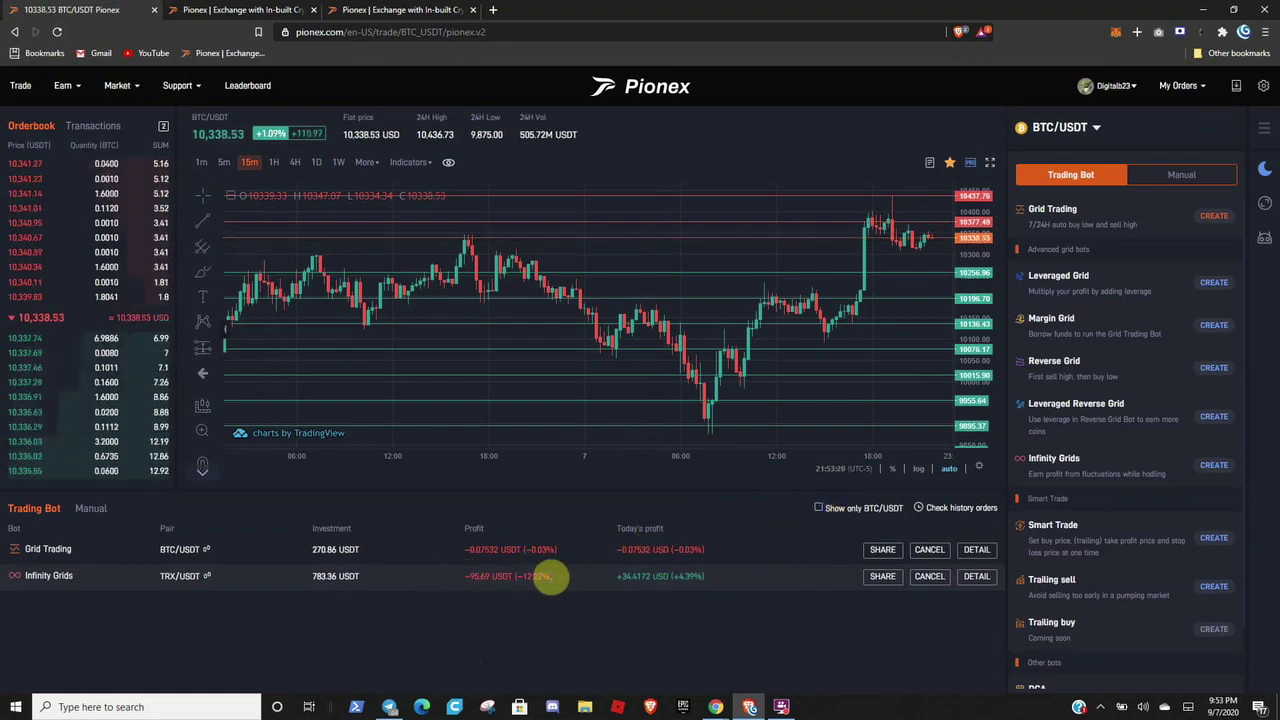
pyautogui.click(819, 510)
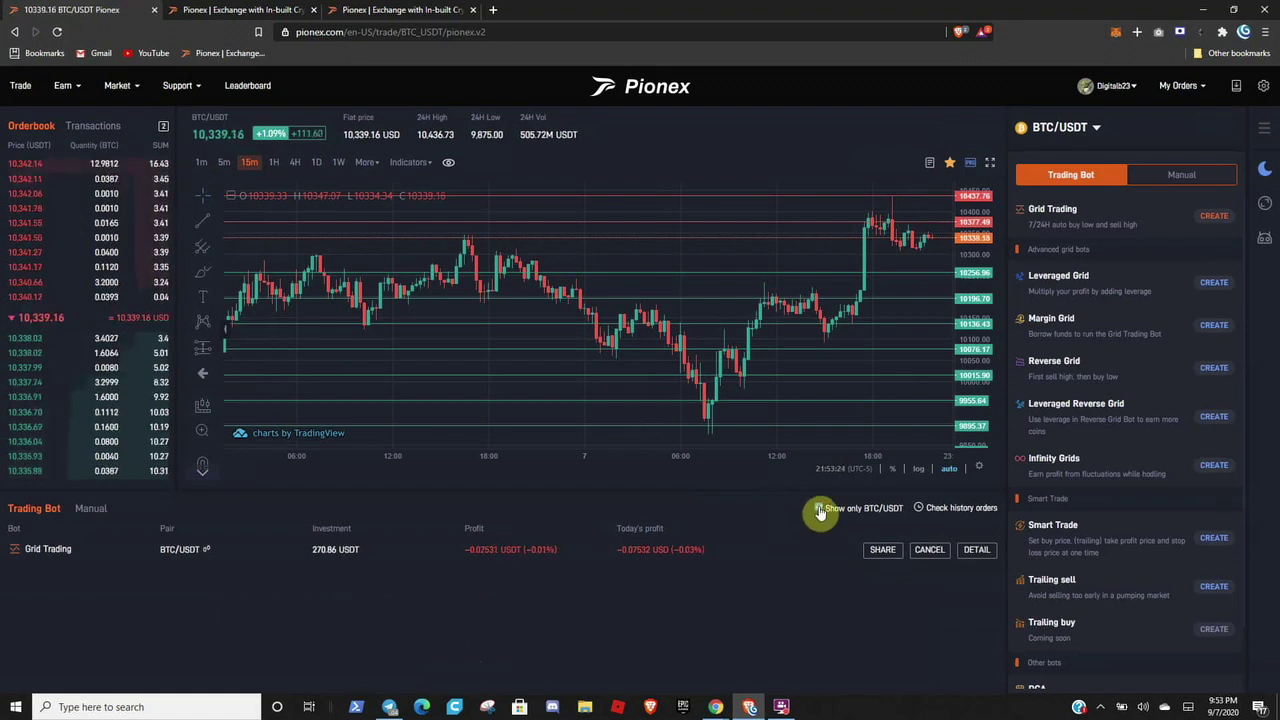
# Step: Zoom out the BTC/USDT candlestick chart to show more price history around the grid lines
pyautogui.scroll(-1, 848, 268)
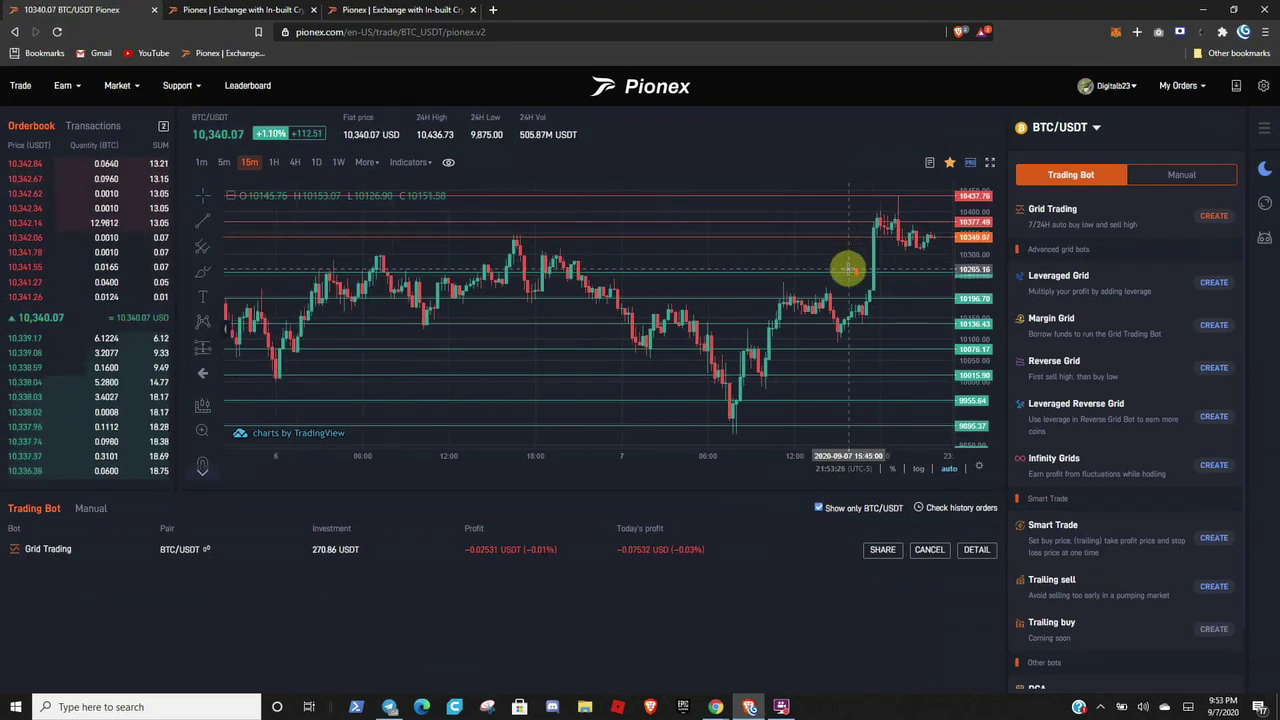
pyautogui.scroll(-1, 975, 290)
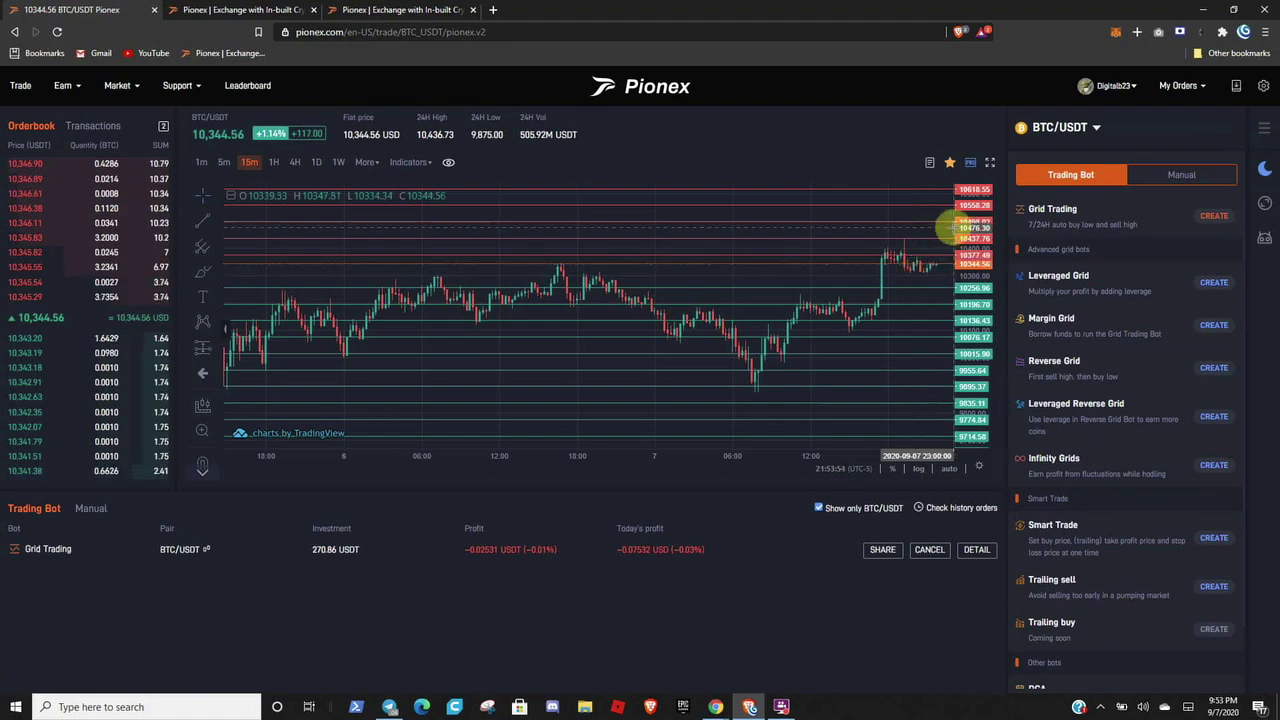
# Step: Compress the BTC/USDT price axis twice and switch the chart from 4H to 1D daily candles
pyautogui.click(296, 164)
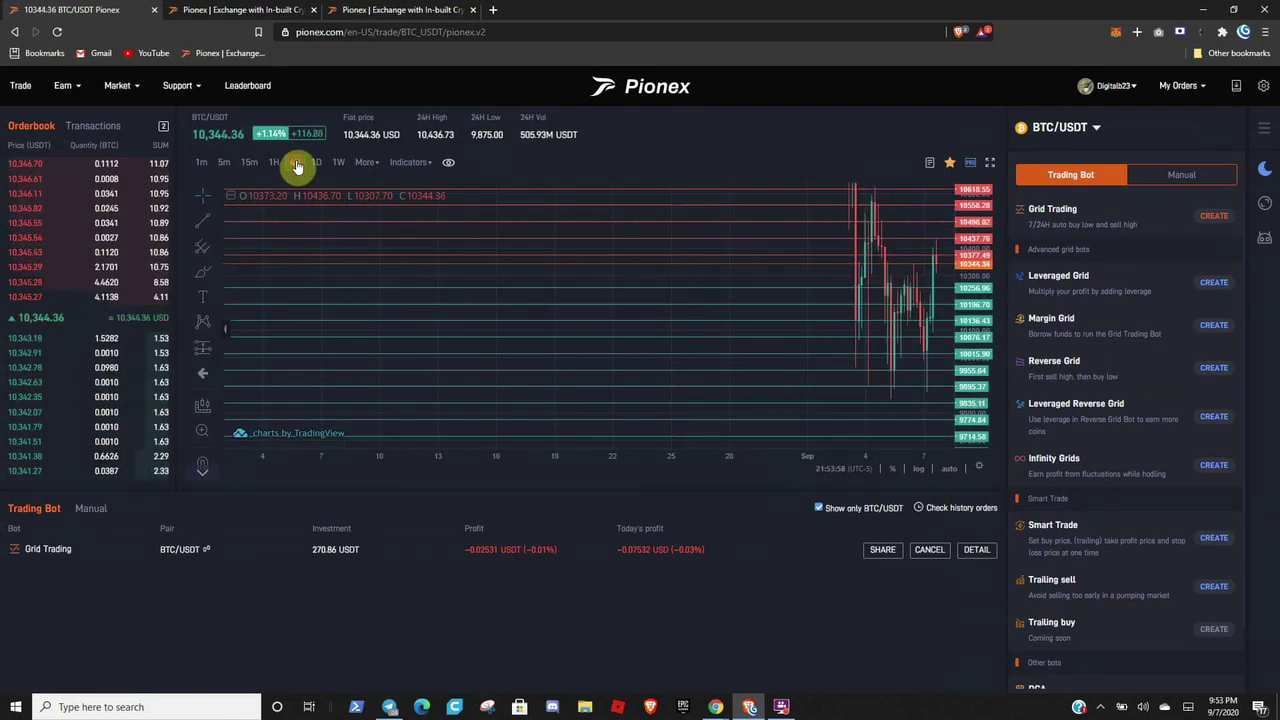
pyautogui.moveTo(958, 257); pyautogui.dragTo(971, 471)
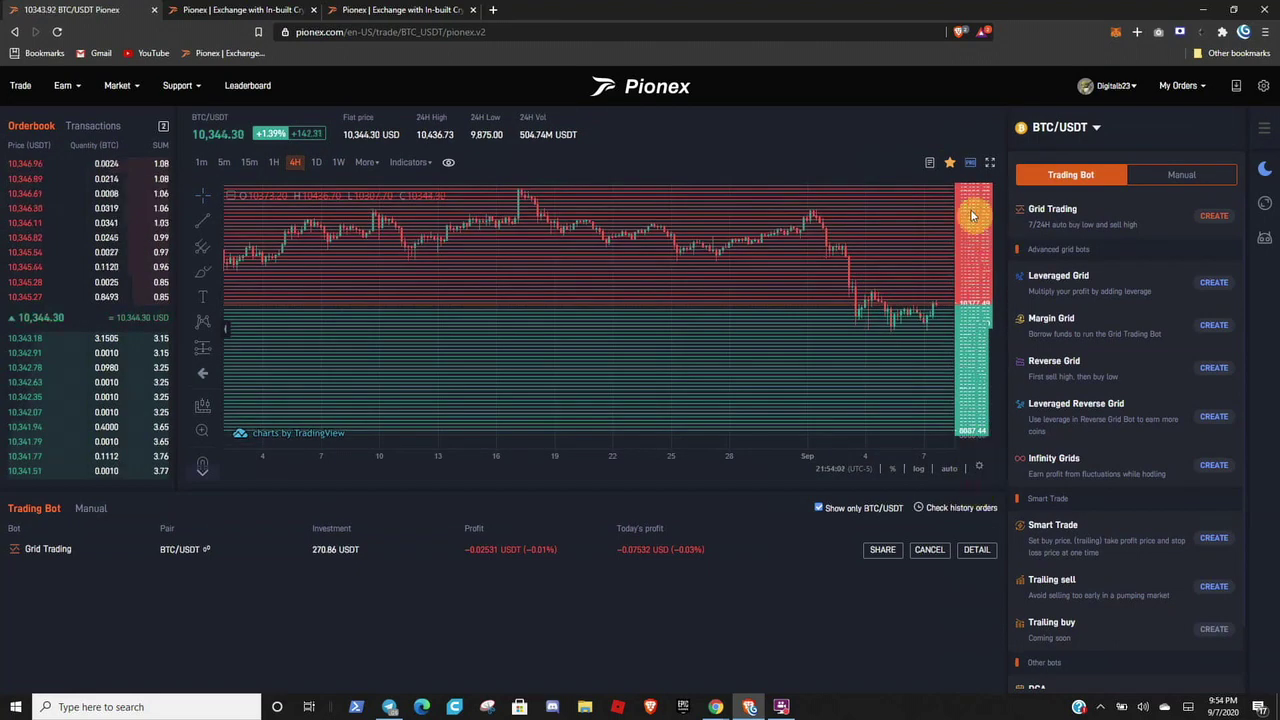
pyautogui.moveTo(971, 215); pyautogui.dragTo(971, 344)
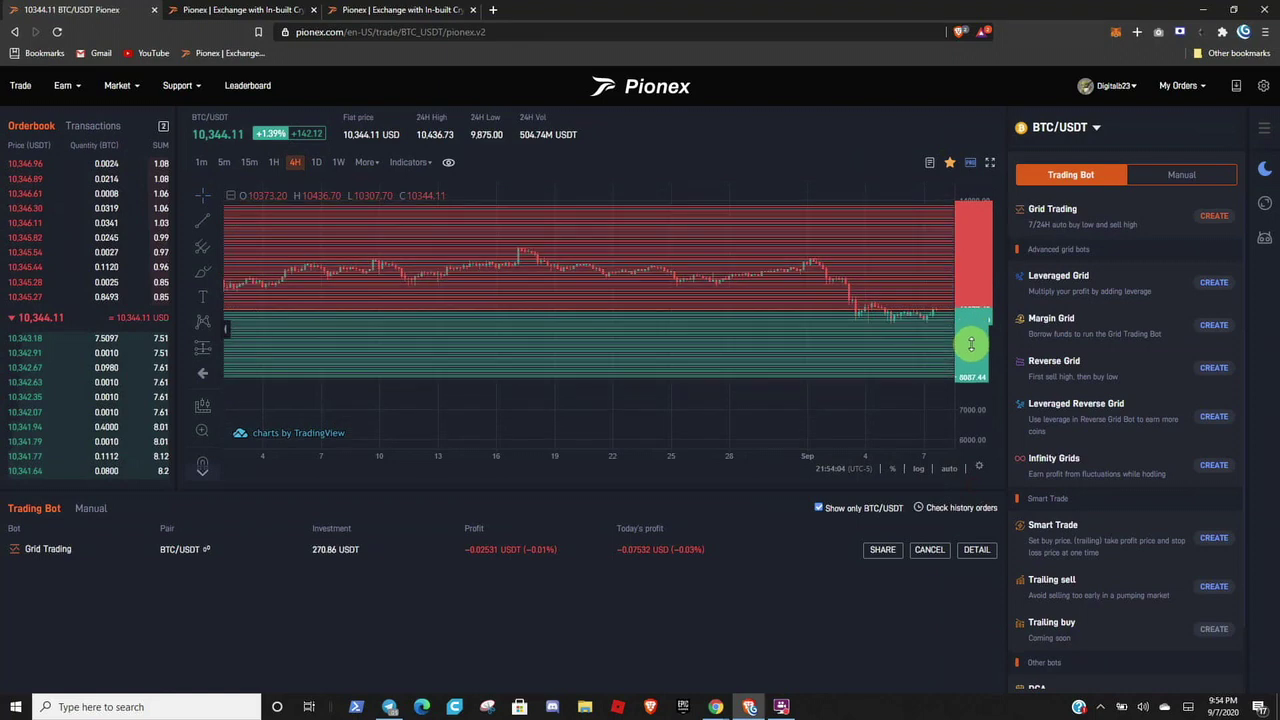
pyautogui.click(316, 162)
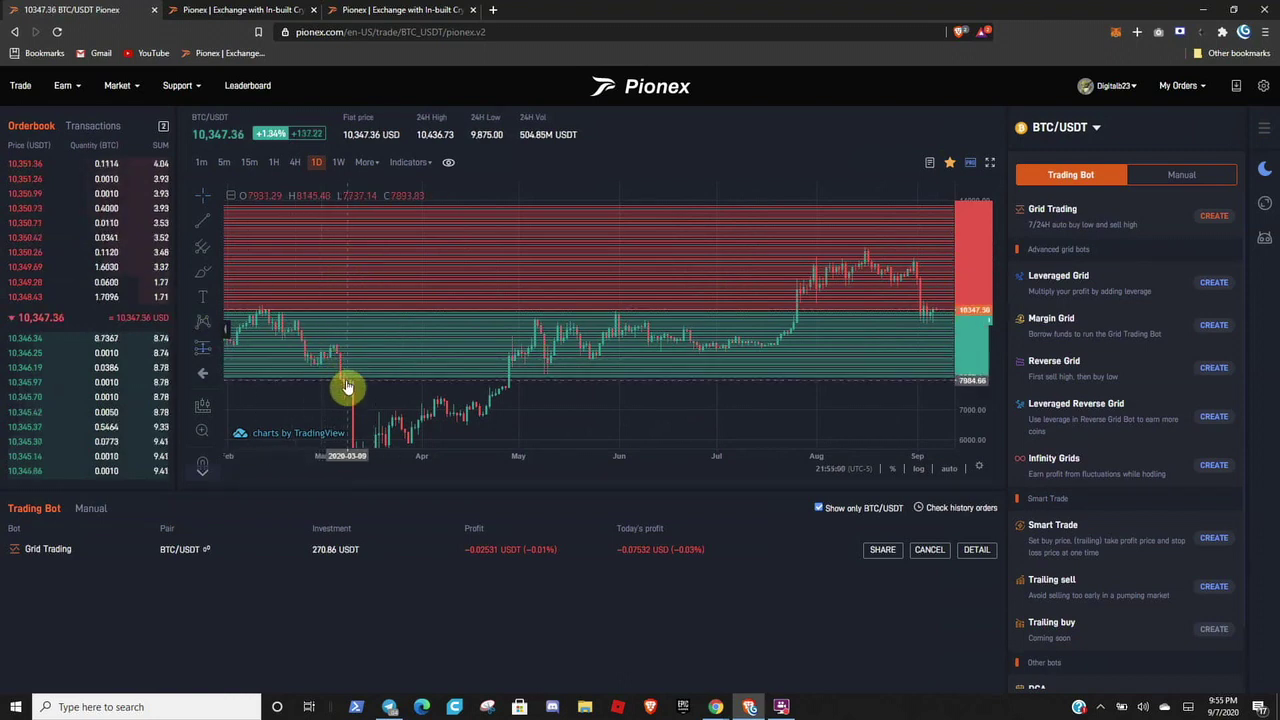
# Step: Pan the daily chart to lower prices and back through earlier months to February
pyautogui.moveTo(531, 386); pyautogui.dragTo(581, 290)
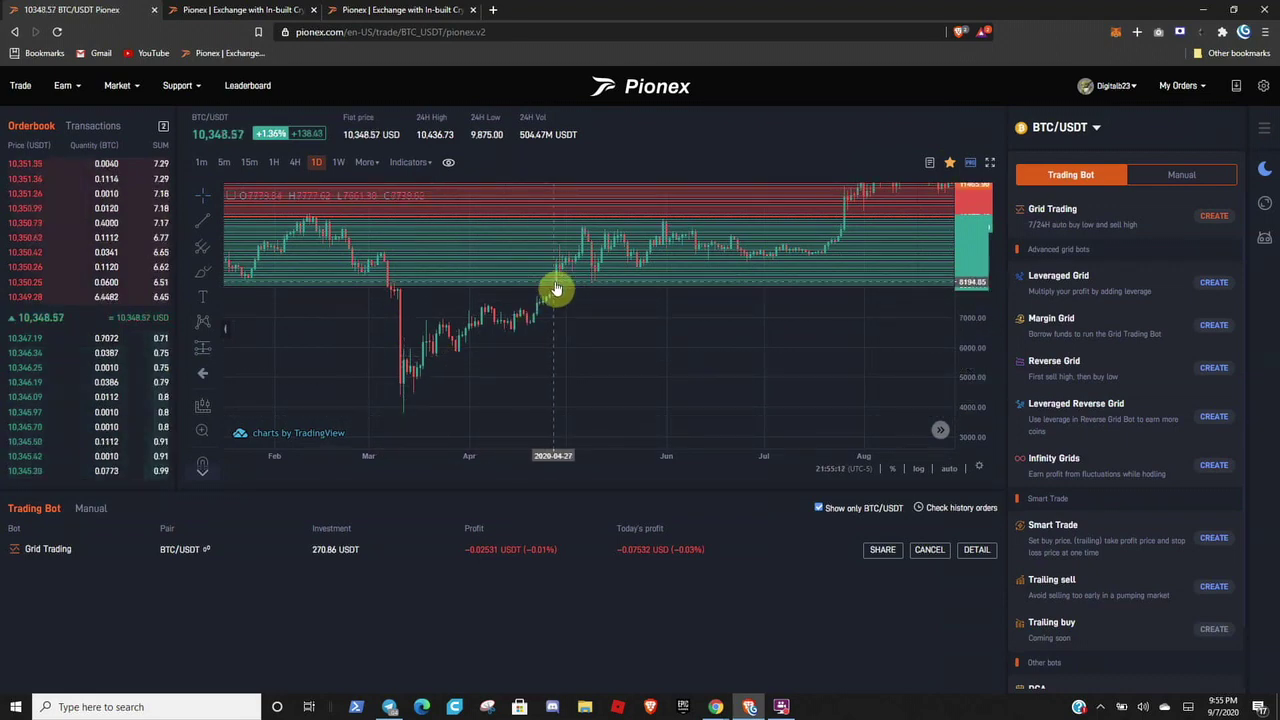
pyautogui.moveTo(746, 340); pyautogui.dragTo(563, 471)
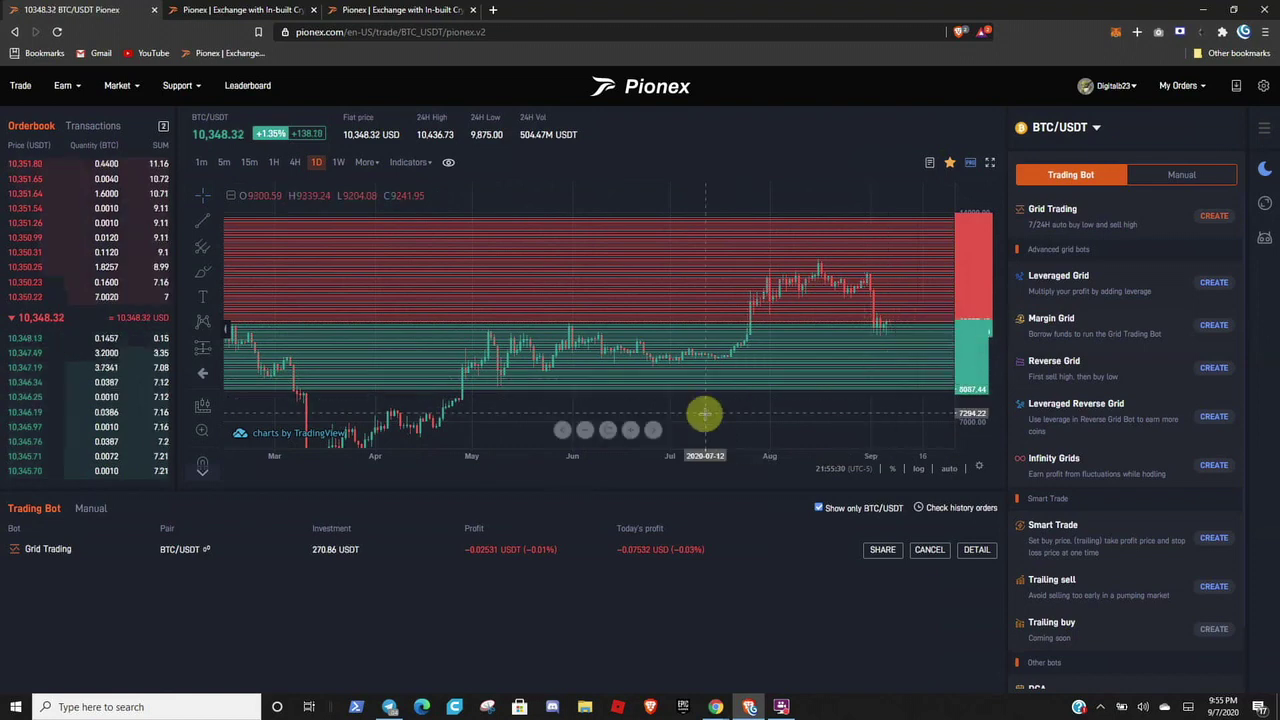
pyautogui.moveTo(732, 410); pyautogui.dragTo(871, 306)
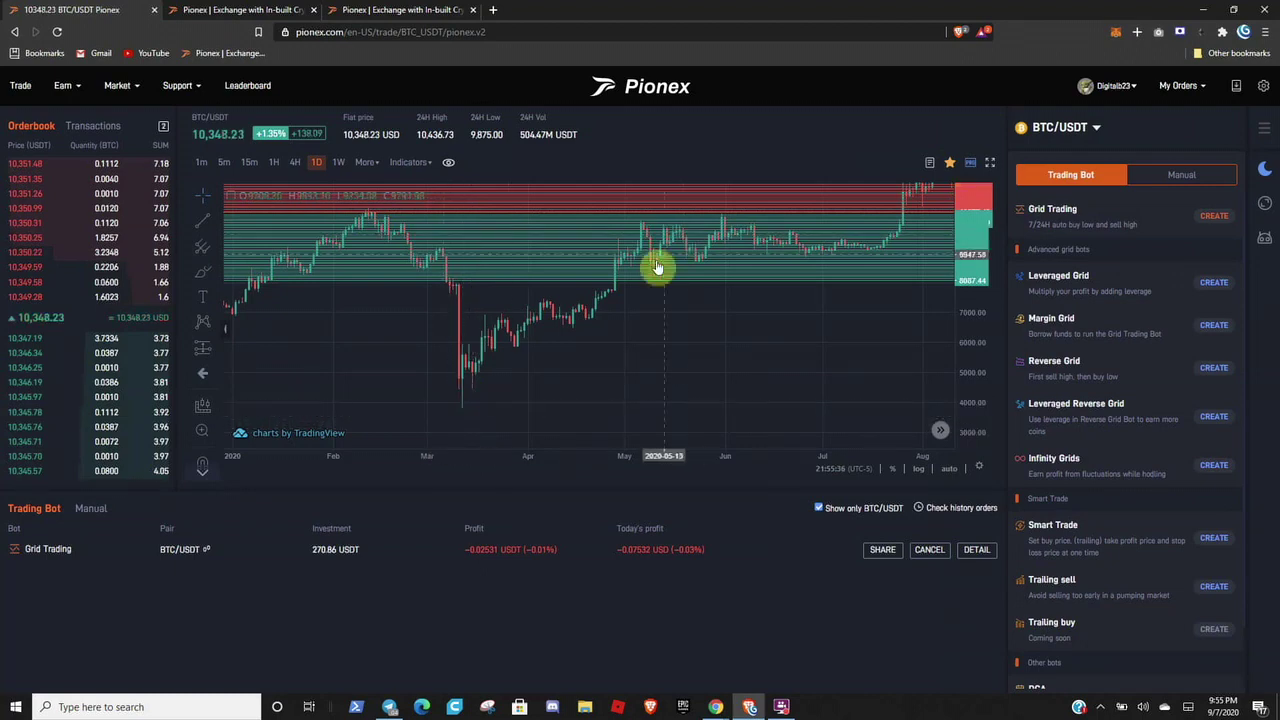
# Step: Pan the chart to show March through September and lower the grid bands in view
pyautogui.moveTo(817, 349); pyautogui.dragTo(634, 500)
pyautogui.moveTo(747, 511); pyautogui.dragTo(680, 434)
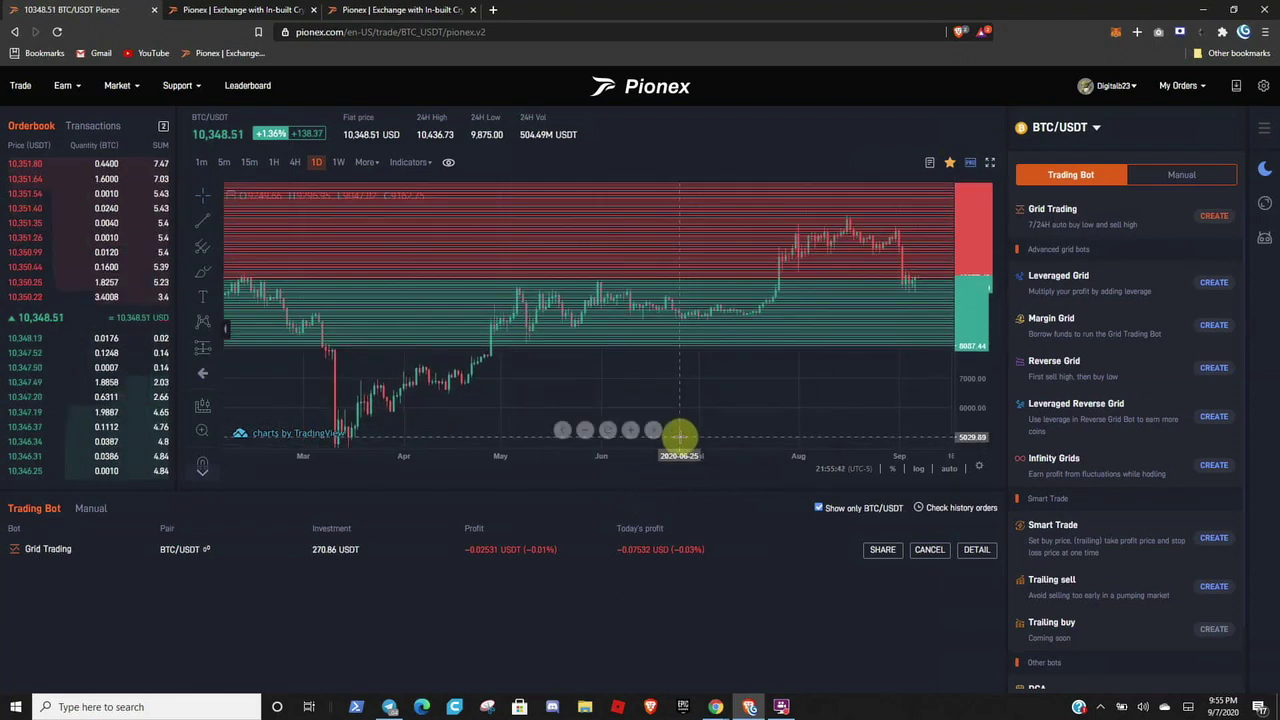
pyautogui.moveTo(771, 277); pyautogui.dragTo(724, 405)
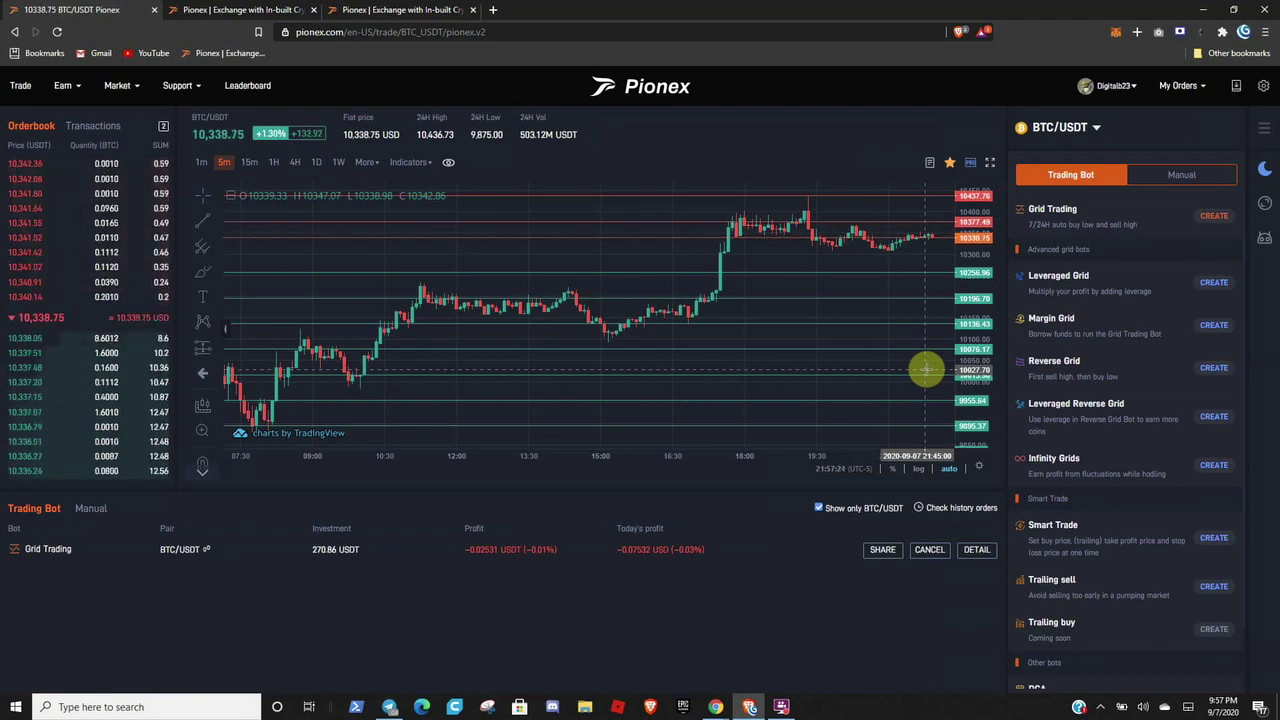
# Step: Pan the 5-minute chart left, leaving empty space after the latest candle
pyautogui.moveTo(906, 286); pyautogui.dragTo(855, 362)
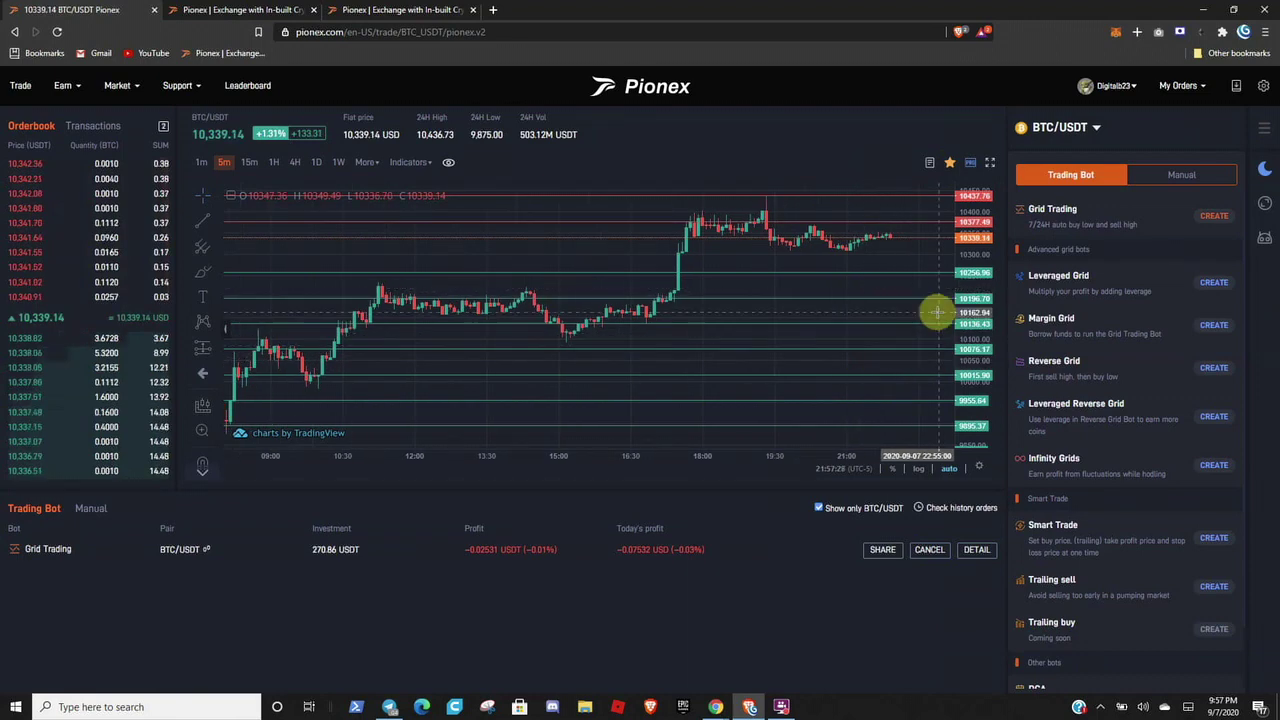